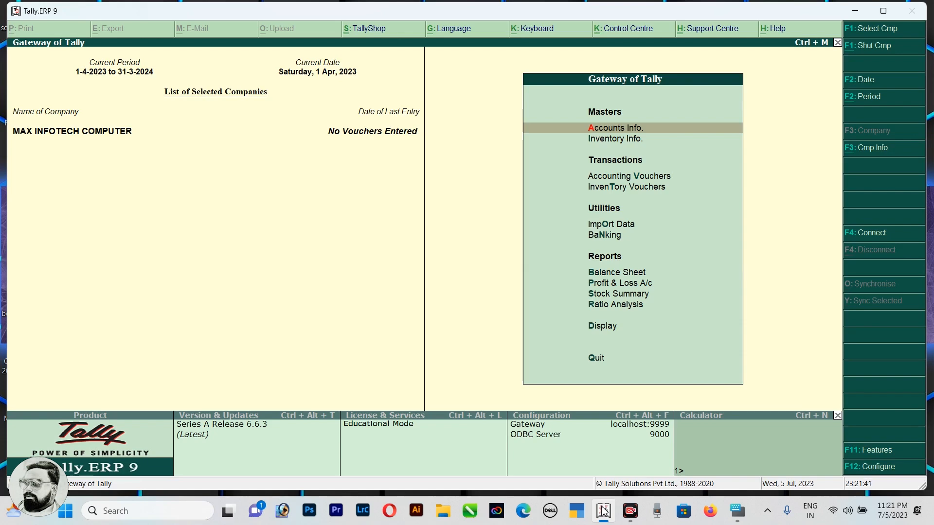
- Open Accounting Vouchers from the Gateway of Tally for MAX INFOTECH COMPUTER
key("Down")
key("Down")
key("Up")
key("Up")
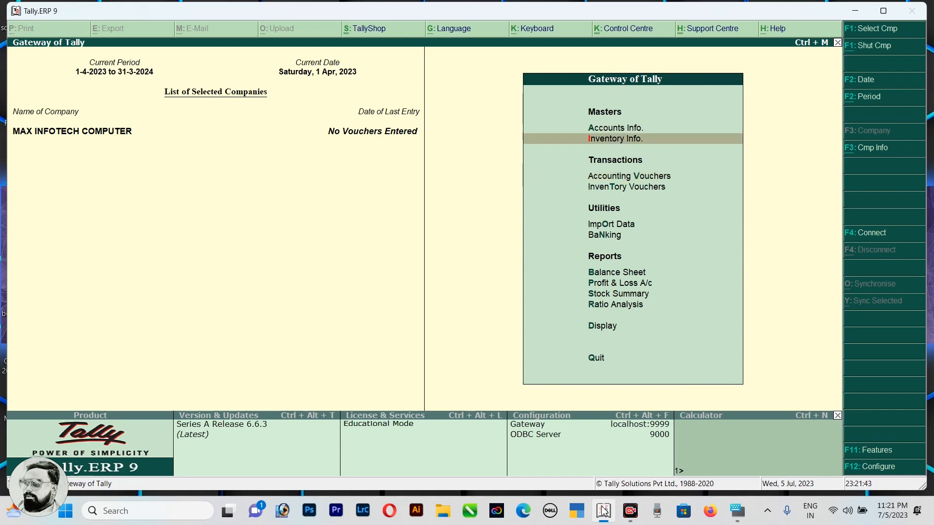
key("Down")
key("Down")
key("Return")
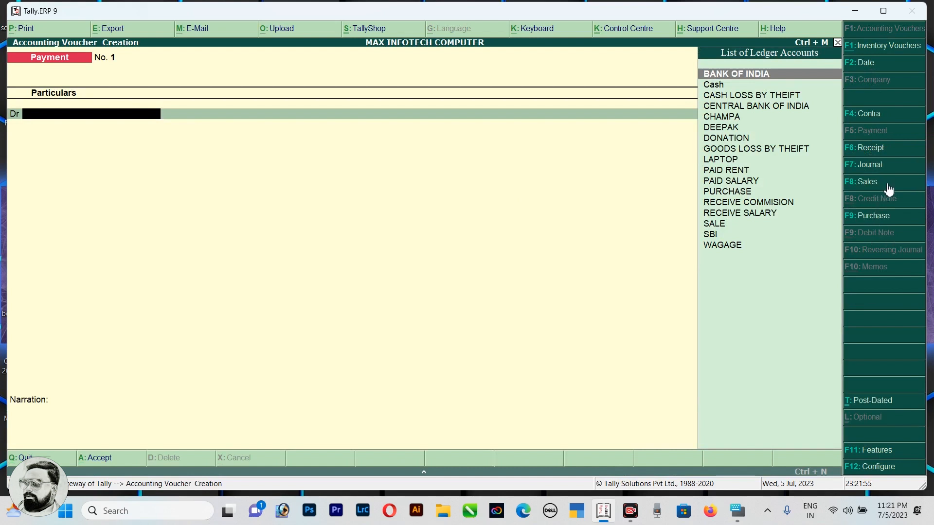
- Go through the Contra, Payment, Receipt, Journal, Sales and Purchase voucher types, then return to the Contra voucher
left_click(880, 115)
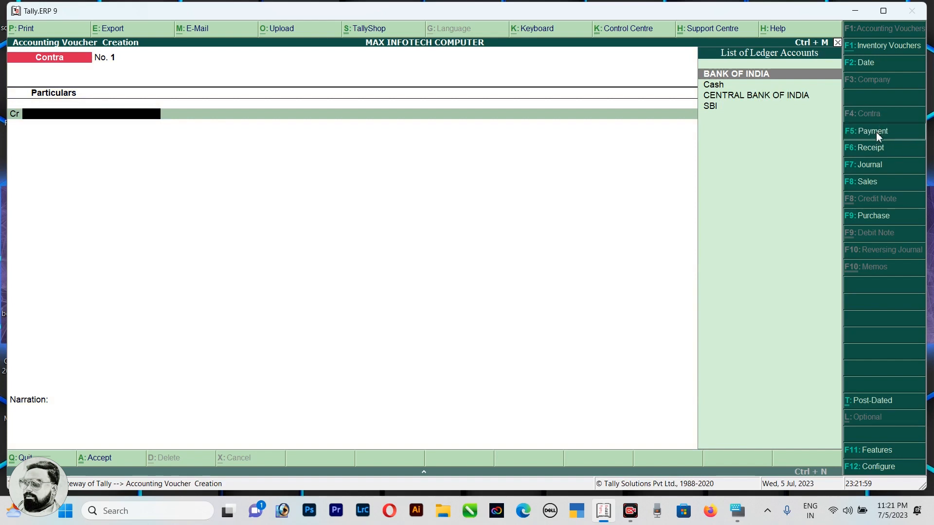
left_click(876, 131)
left_click(875, 148)
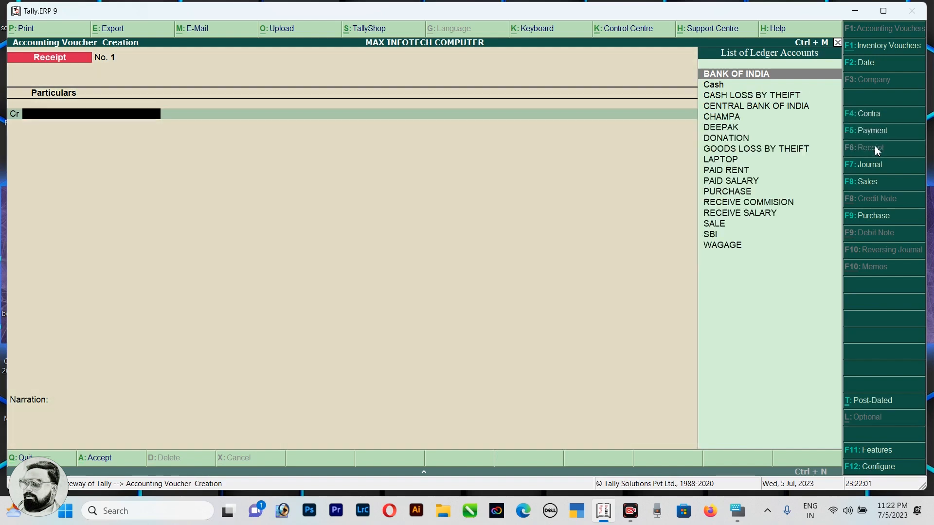
left_click(871, 166)
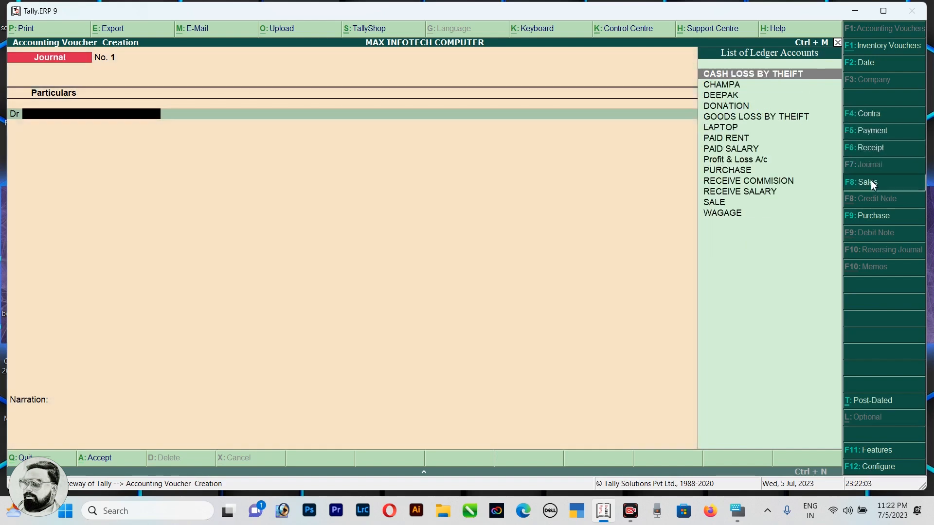
left_click(871, 181)
left_click(874, 218)
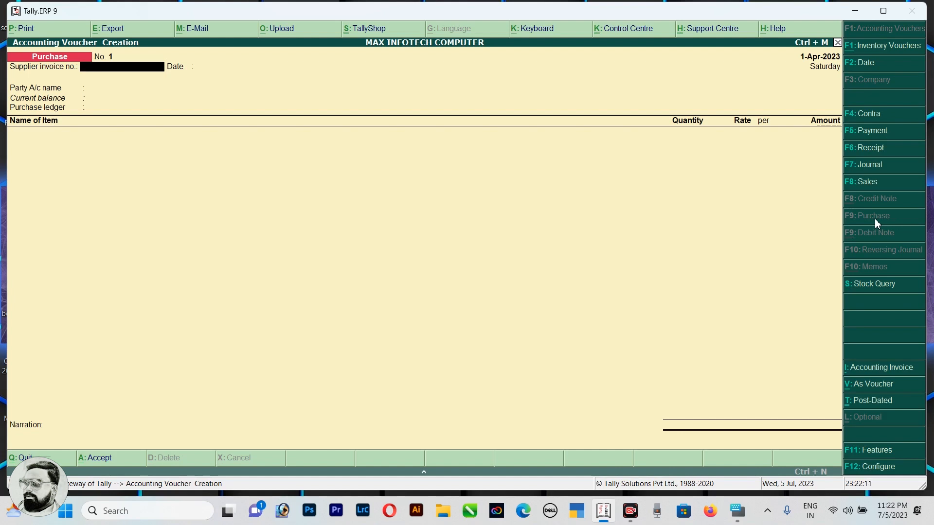
left_click(880, 116)
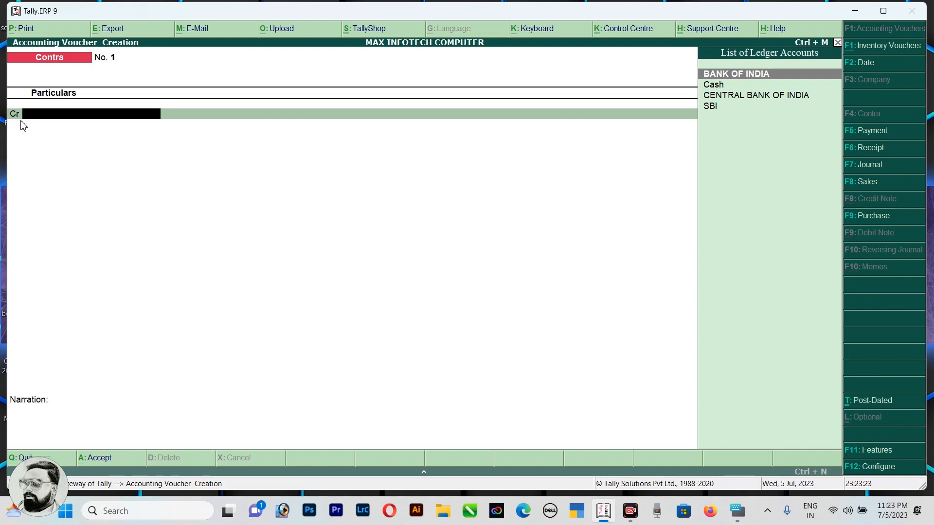
- Set "Use Cr/Dr instead of To/By during entry" to No in the contra voucher configuration and accept the remaining settings
key("F12")
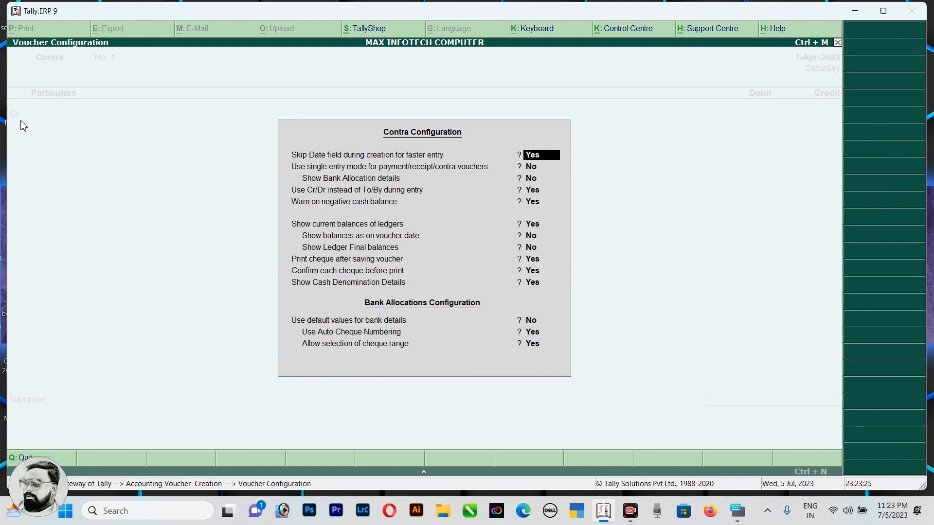
key("Return")
key("Return")
key("Return")
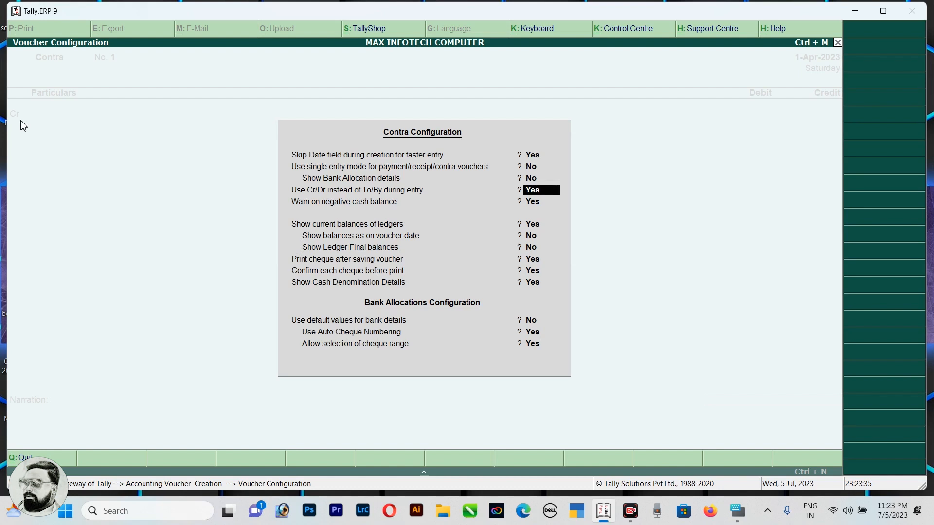
key("Down")
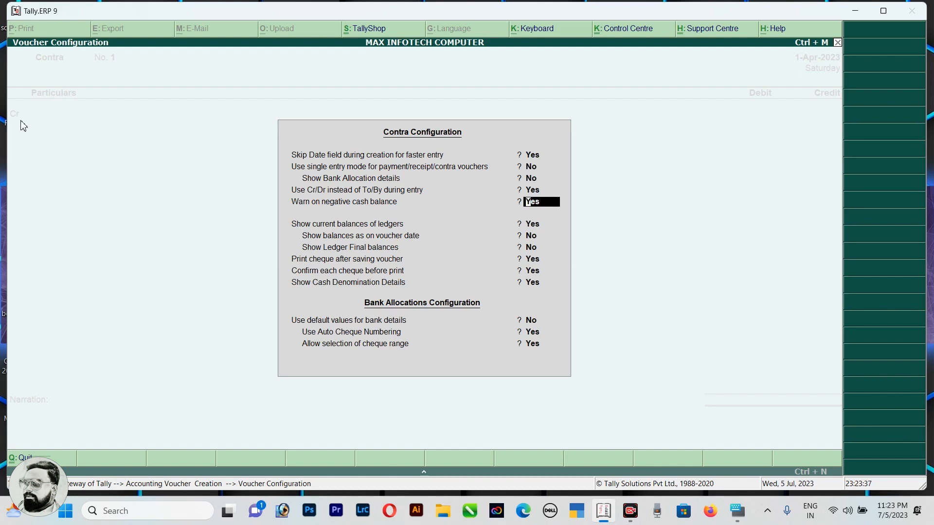
key("Up")
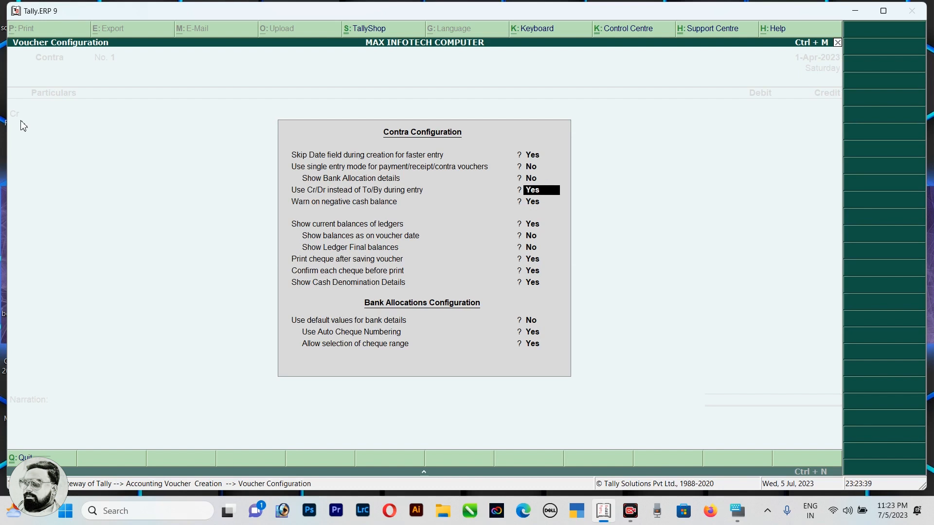
type("N")
key("Return")
key("Return")
key("Return")
key("Return")
key("Return")
key("Return")
key("Return")
key("Return")
key("Return")
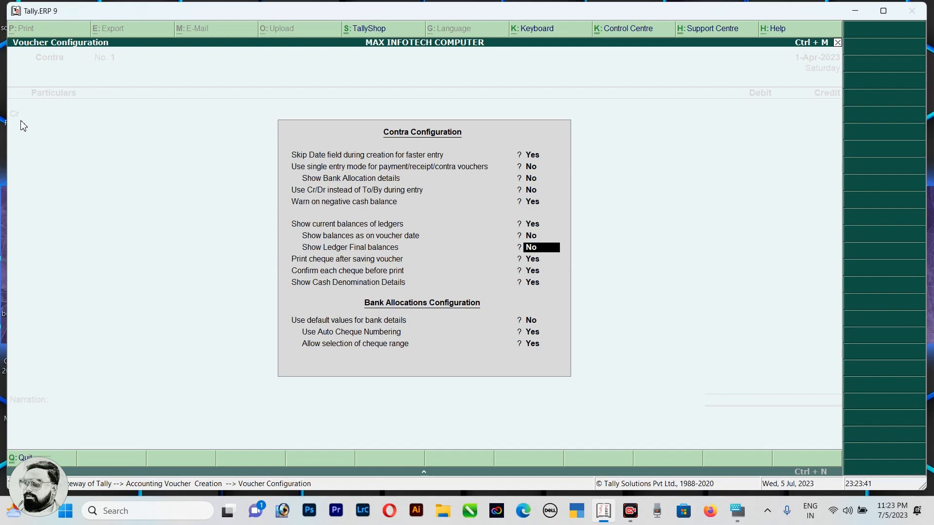
key("Return")
key("Return")
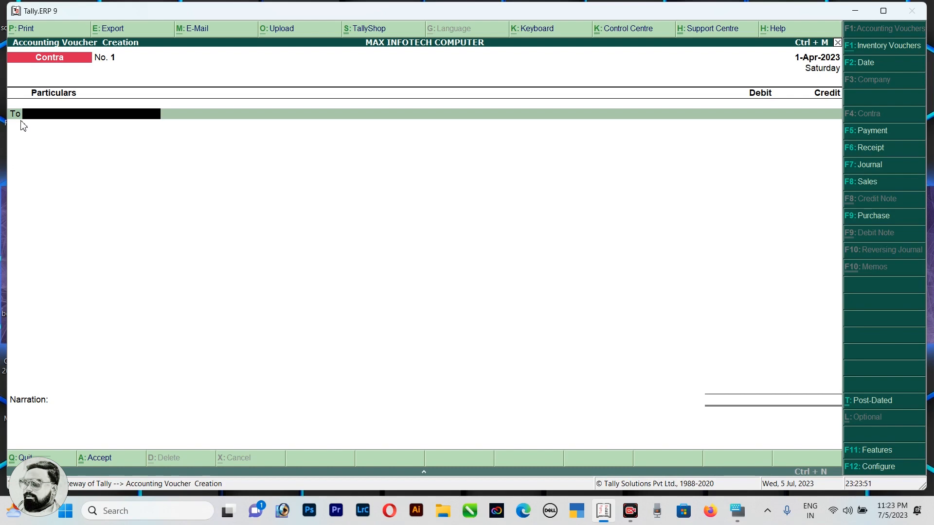
- Set "Use Cr/Dr instead of To/By during entry" back to Yes in the contra configuration and accept the remaining settings
key("F12")
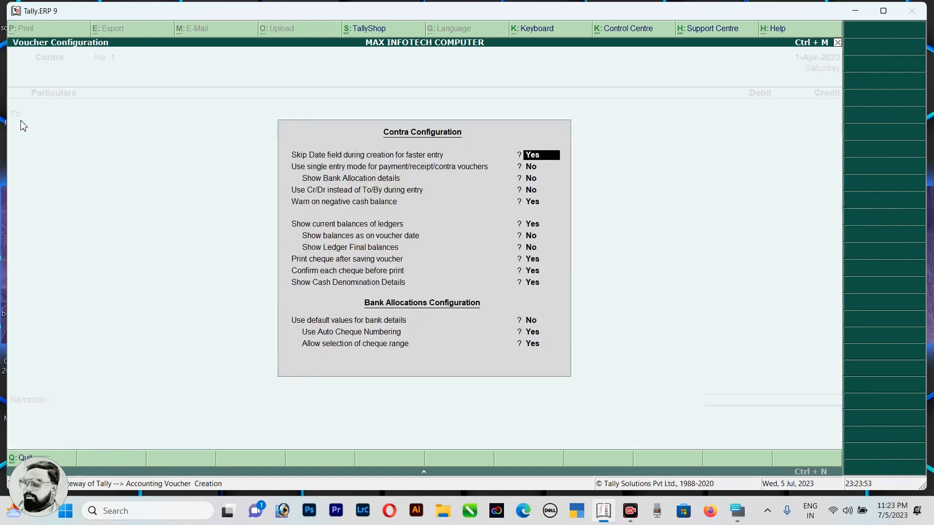
key("Down")
key("Down")
key("Down")
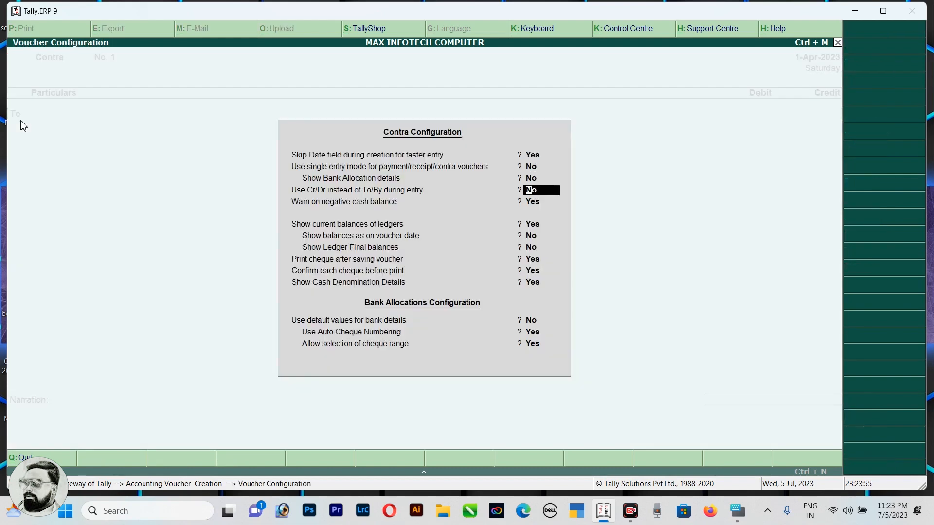
type("Y")
key("Return")
key("Return")
key("Return")
key("Return")
key("Return")
key("Return")
key("Return")
key("Return")
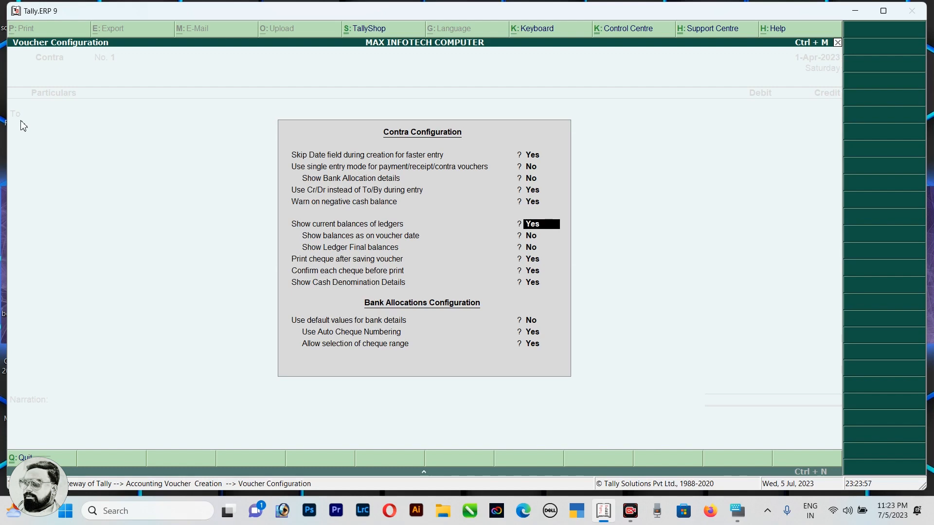
key("Return")
key("Return")
key("Return")
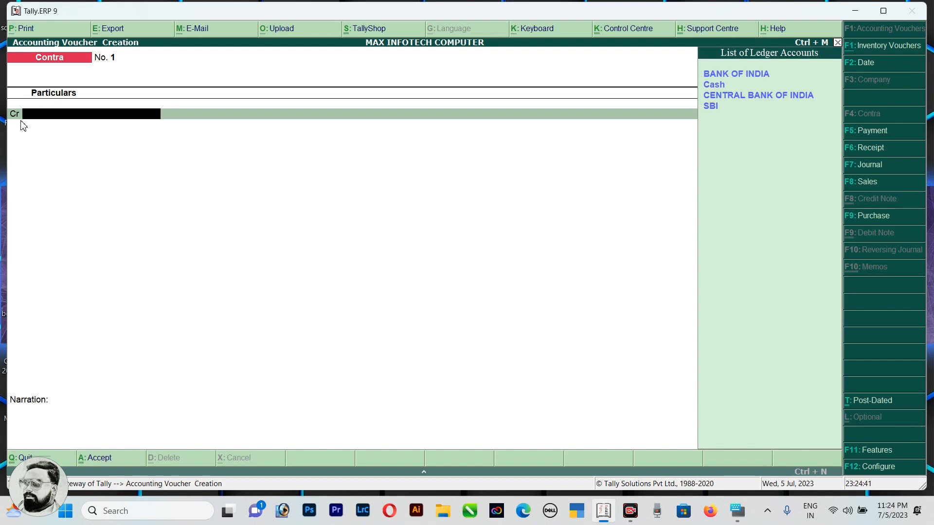
- Credit the Cash ledger with 5000 in contra voucher No. 1 and dismiss the negative cash warning
key("Down")
key("Down")
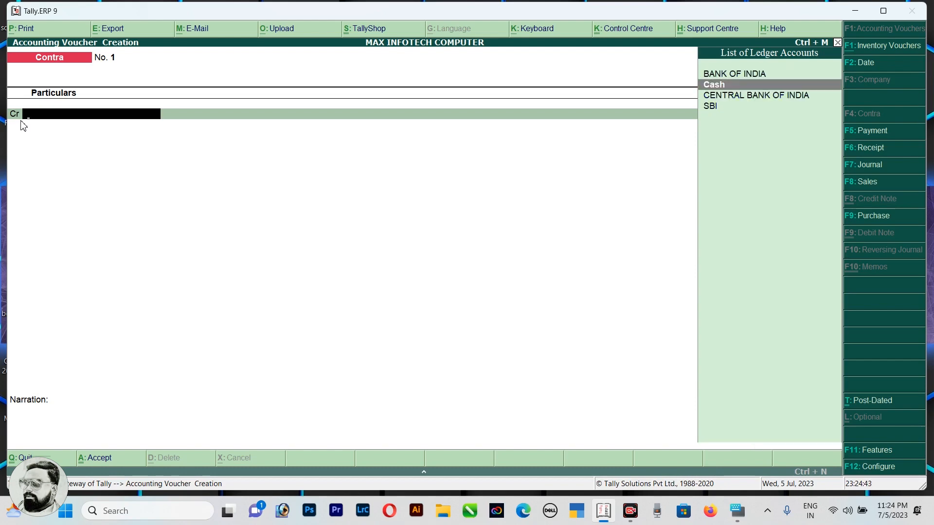
key("Return")
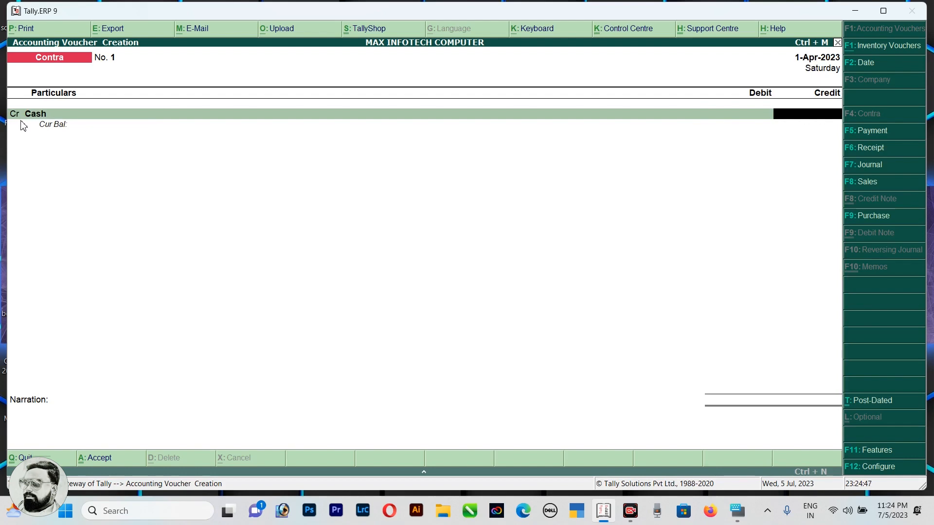
type("5000")
key("Return")
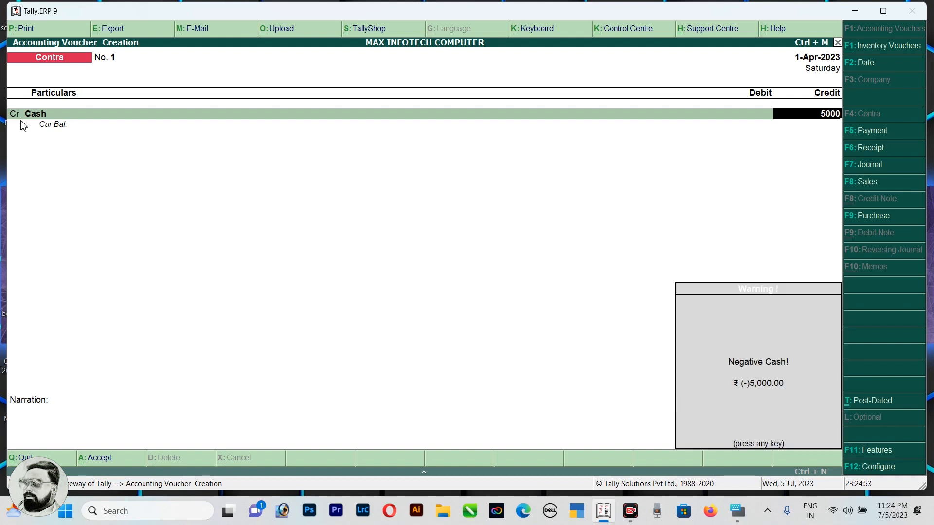
key("Return")
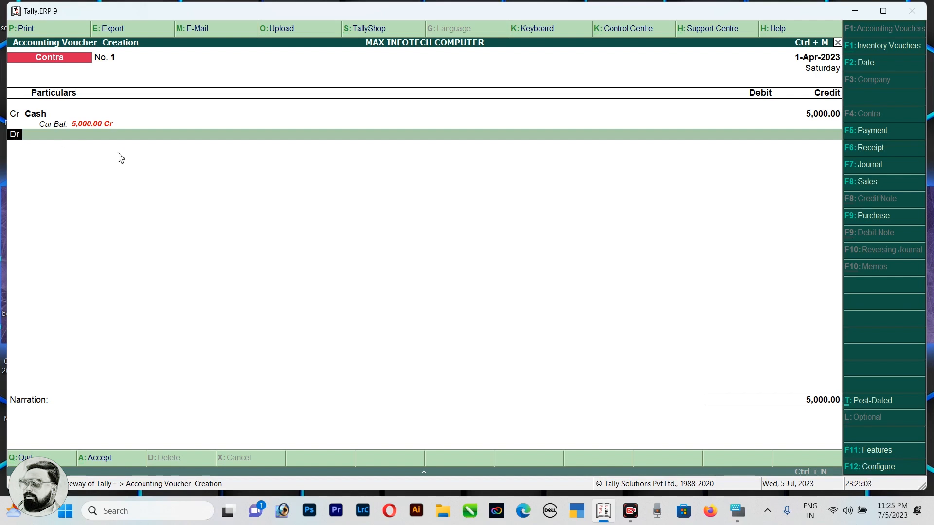
- Debit the BANK OF INDIA ledger with 5,000.00 on the contra voucher's second line
key("Return")
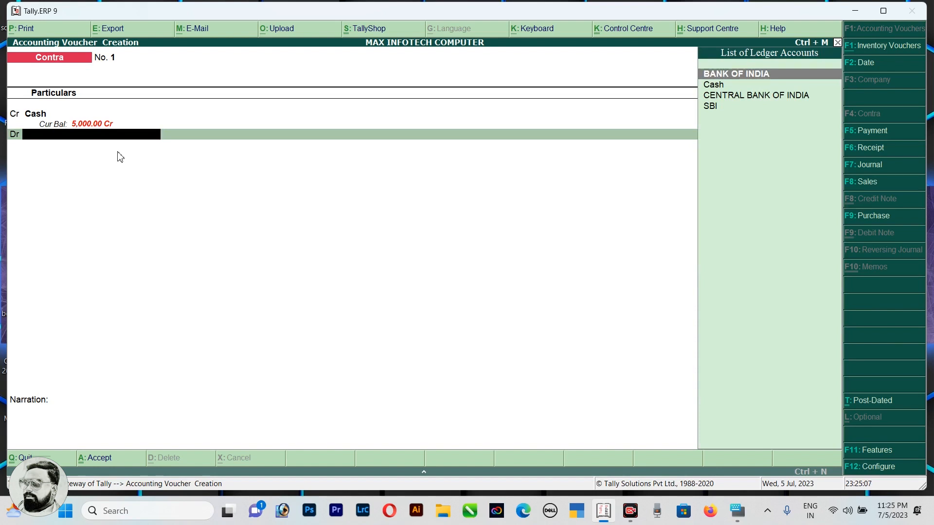
key("Down")
key("Down")
key("Up")
key("Up")
key("Down")
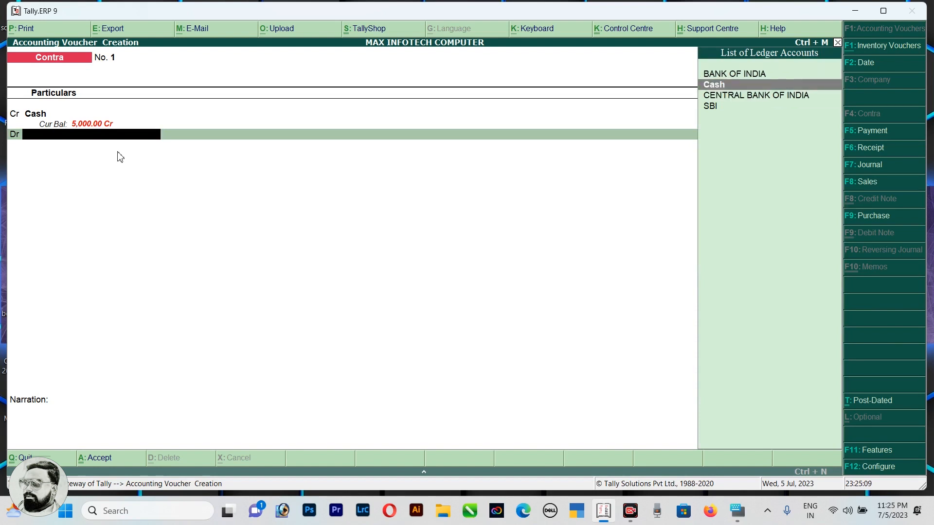
key("Up")
key("Return")
key("Return")
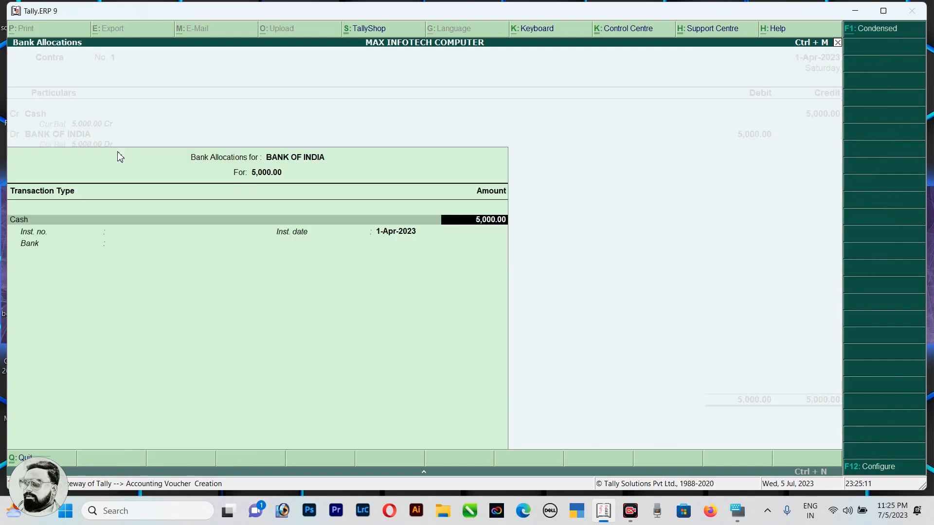
- Accept the 5,000.00 cash bank allocation for BANK OF INDIA and leave all cash denominations blank
key("Return")
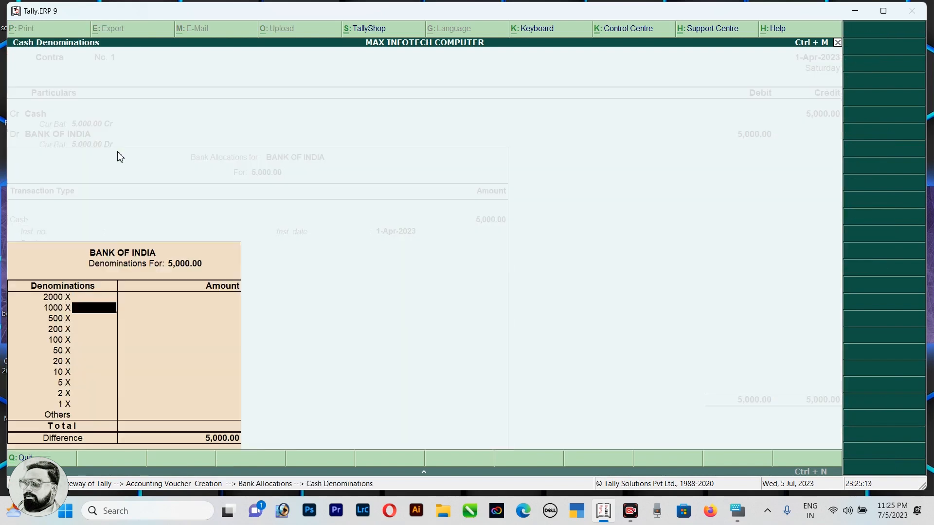
key("Up")
key("Down")
key("Down")
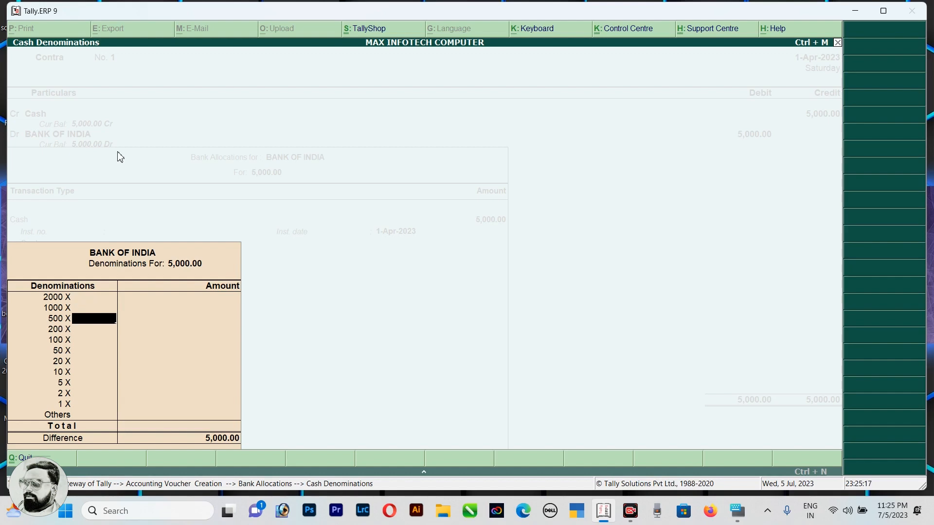
key("Down")
key("Down")
key("Down")
key("Down")
key("Down")
key("Down")
key("Down")
key("Down")
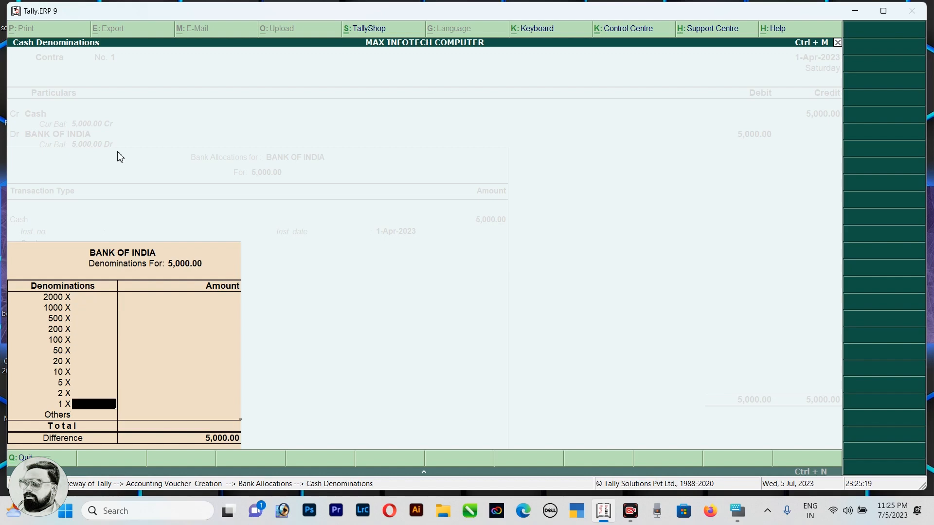
key("Return")
key("Return")
key("Return")
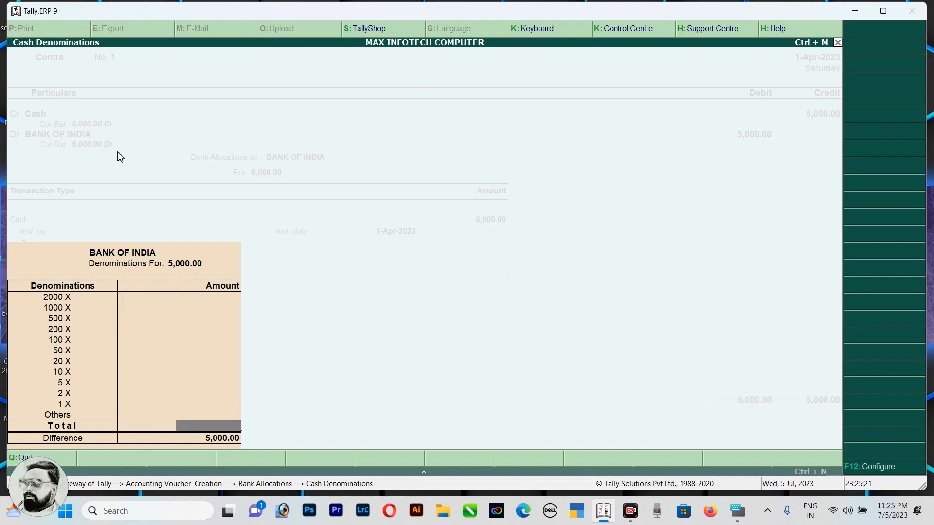
key("Return")
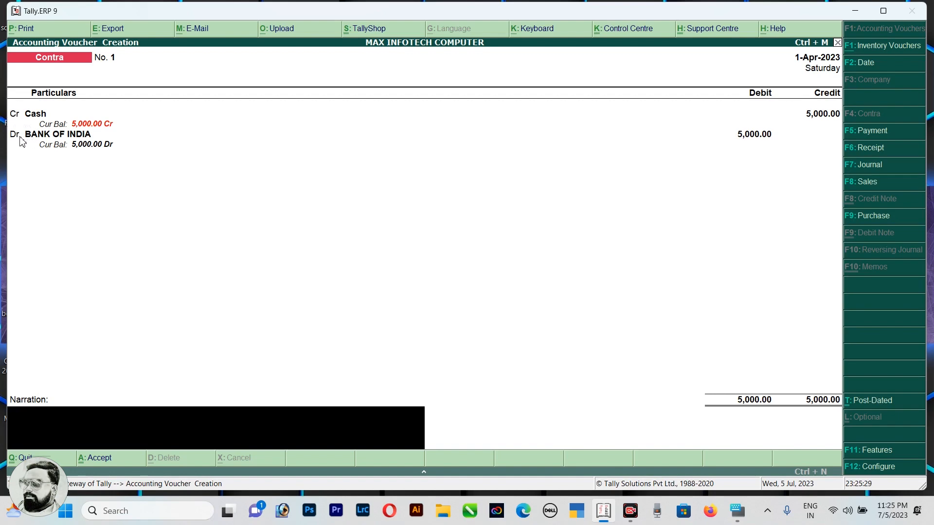
- Maximize the window and save contra voucher No. 1 with a blank narration
double_click(362, 12)
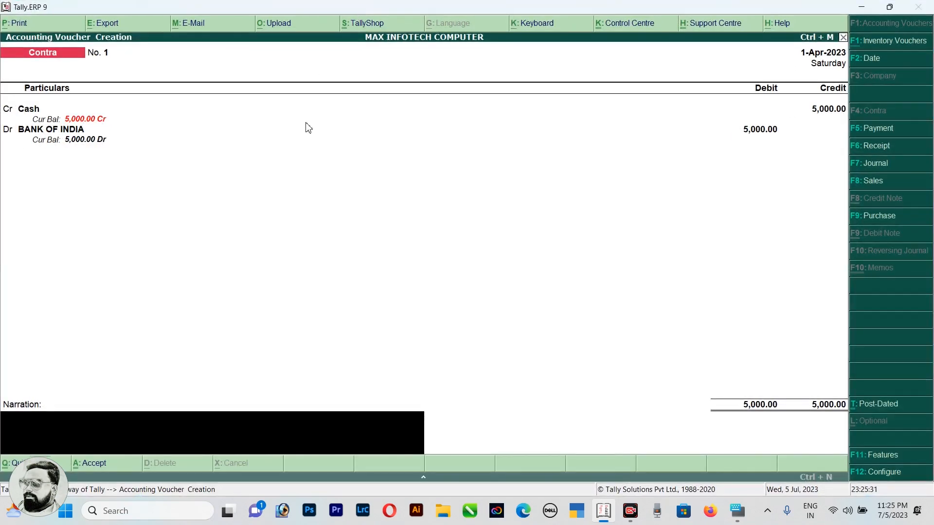
key("Return")
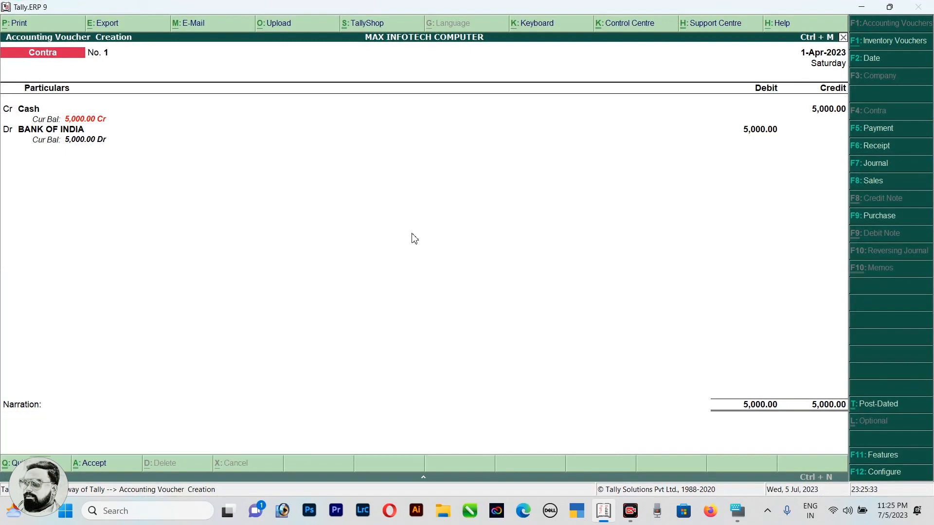
key("y")
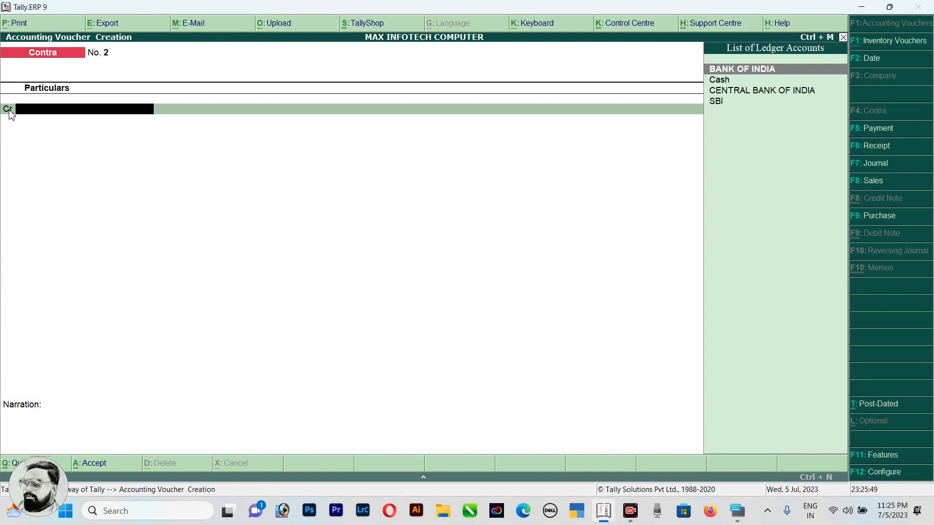
- Credit the Cash ledger with 10000 in contra voucher No. 2 and dismiss the negative cash warning
key("Down")
key("Down")
key("Up")
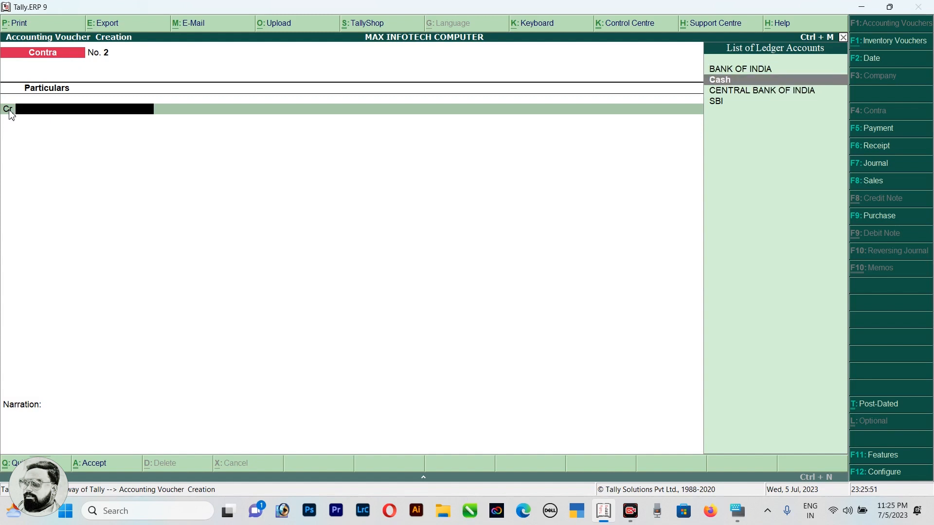
key("Return")
type("1")
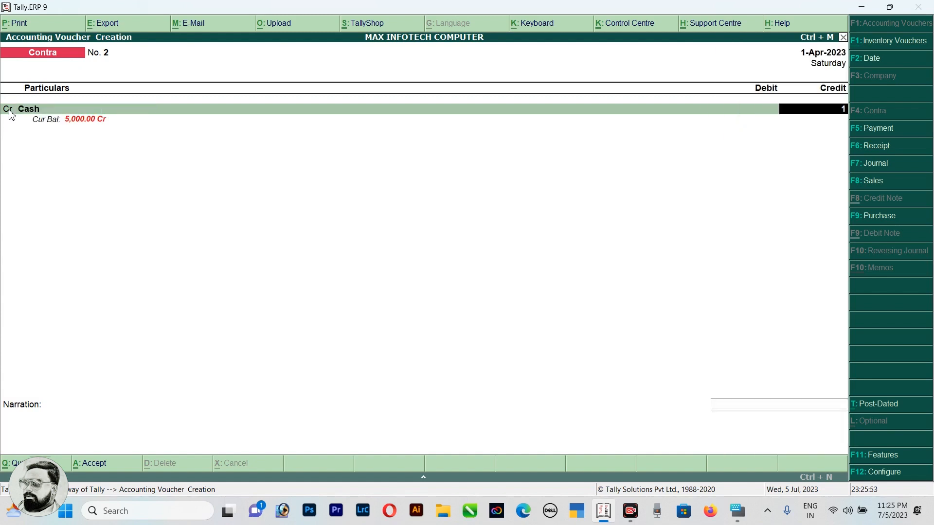
type("0000")
key("Return")
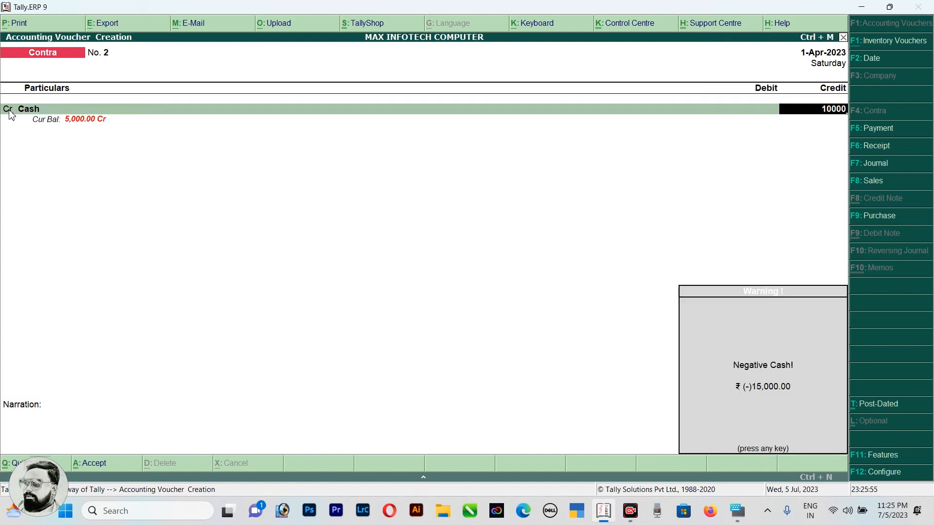
key("Return")
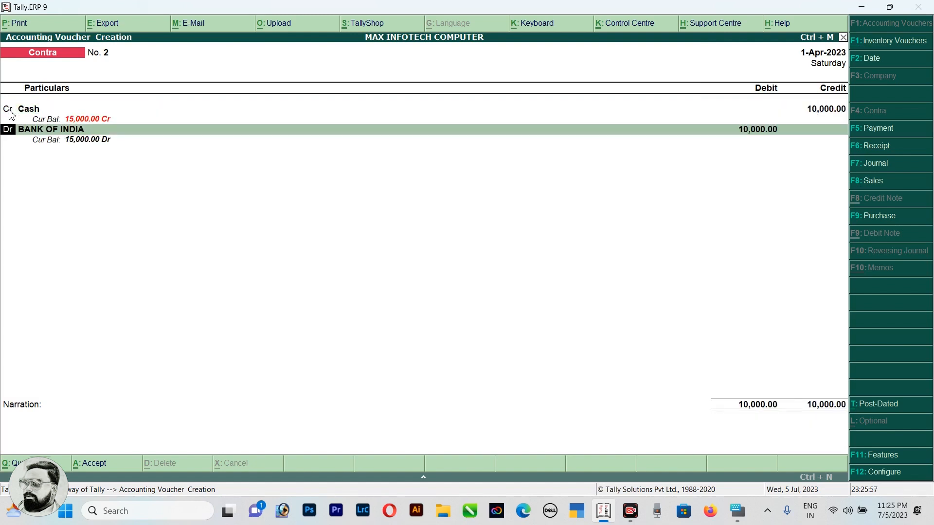
- Change the debit line's ledger to SBI for 10,000.00 and keep Cash as the bank allocation's transaction type
key("BackSpace")
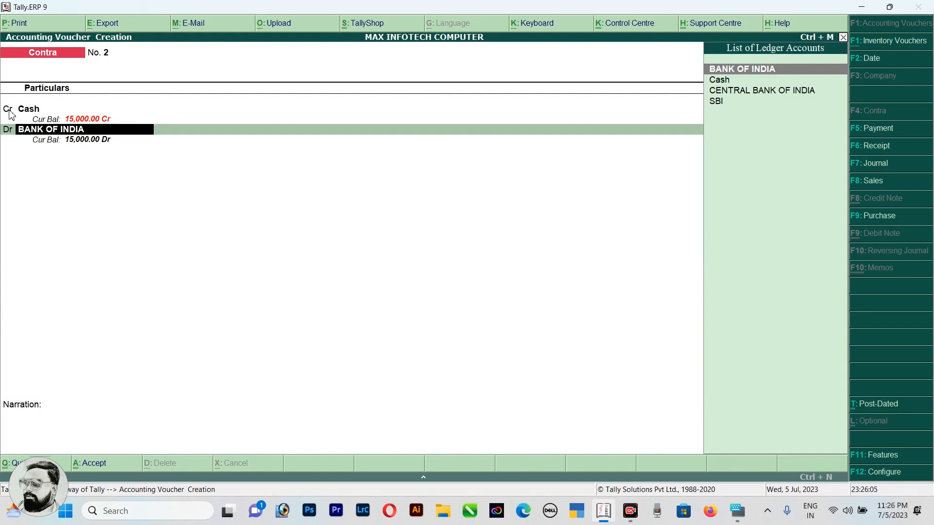
key("Down")
key("Down")
key("Down")
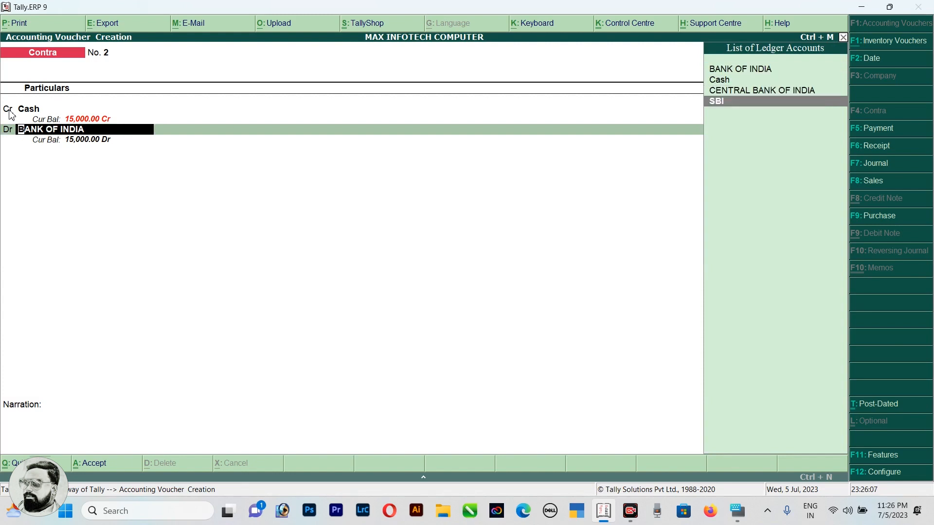
key("Return")
key("Return")
key("Return")
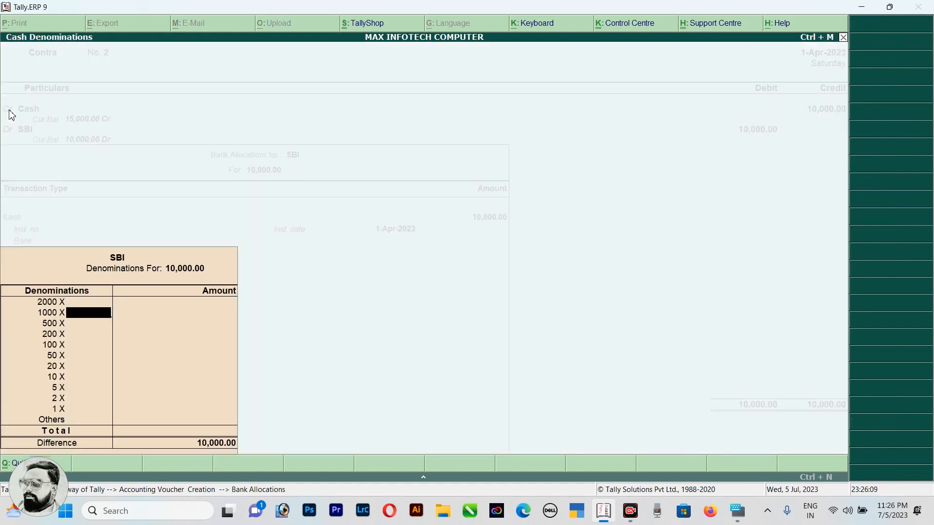
- Leave all cash denominations blank for SBI and accept the 10,000.00 bank allocation
key("Return")
key("Return")
key("Return")
key("Return")
key("Return")
key("Return")
key("Return")
key("Return")
key("Return")
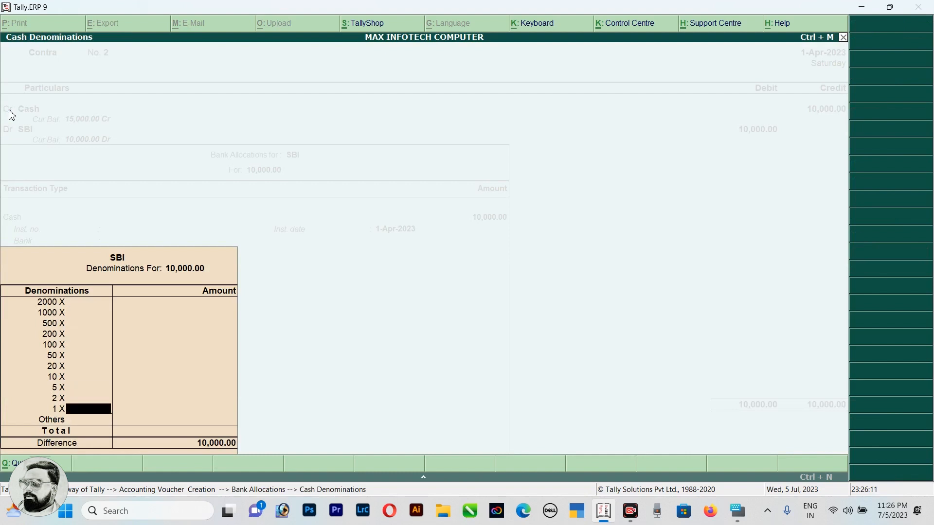
key("Return")
key("Return")
key("Return")
- Save contra voucher No. 2 with a blank narration
key("Return")
key("Return")
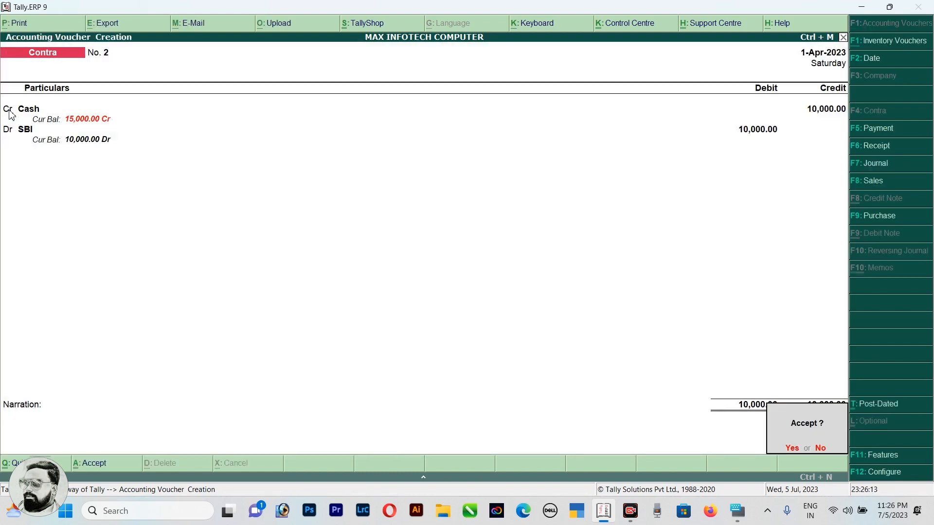
key("Return")
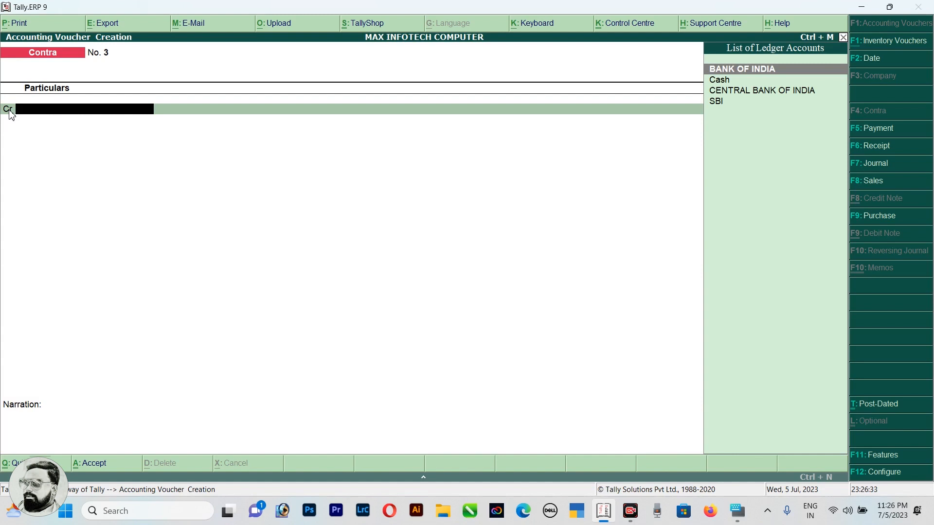
- Credit the SBI ledger with 1000 in contra voucher No. 3 and accept its default bank allocation details
key("Down")
key("Down")
key("Down")
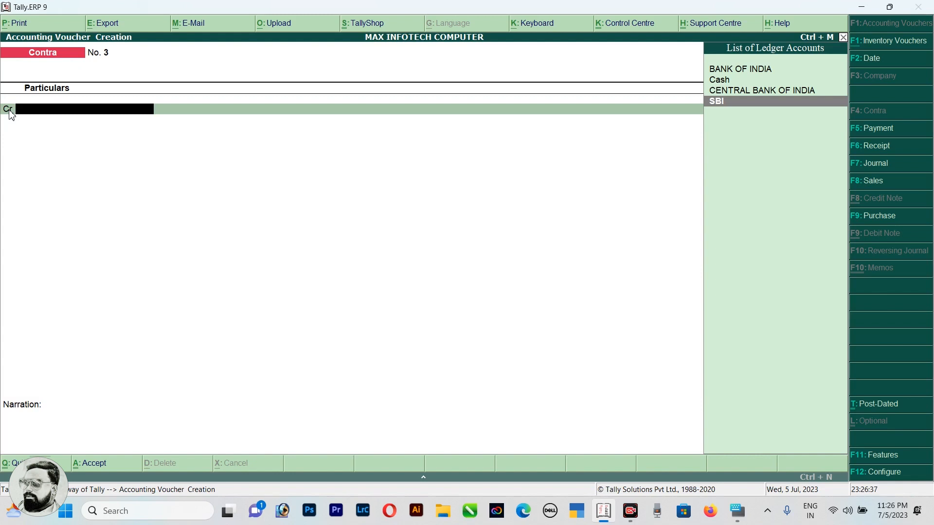
key("Return")
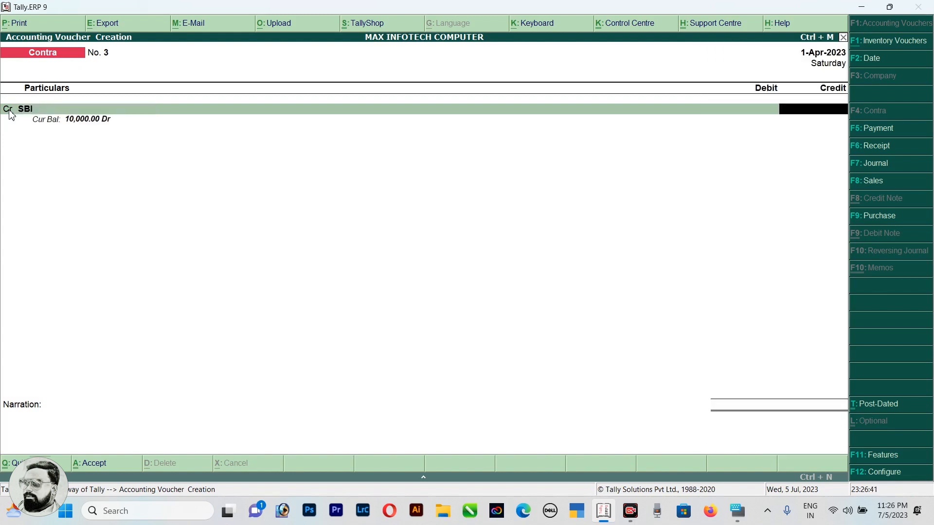
type("1000")
key("Return")
key("Return")
key("Return")
key("Return")
key("Return")
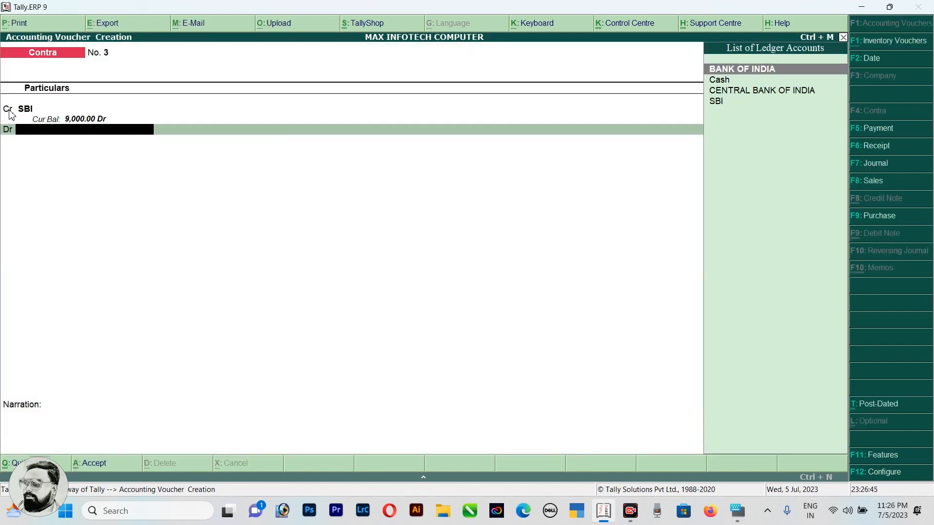
- Debit the Cash ledger with 1,000.00 and save contra voucher No. 3 with a blank narration
key("Down")
key("Return")
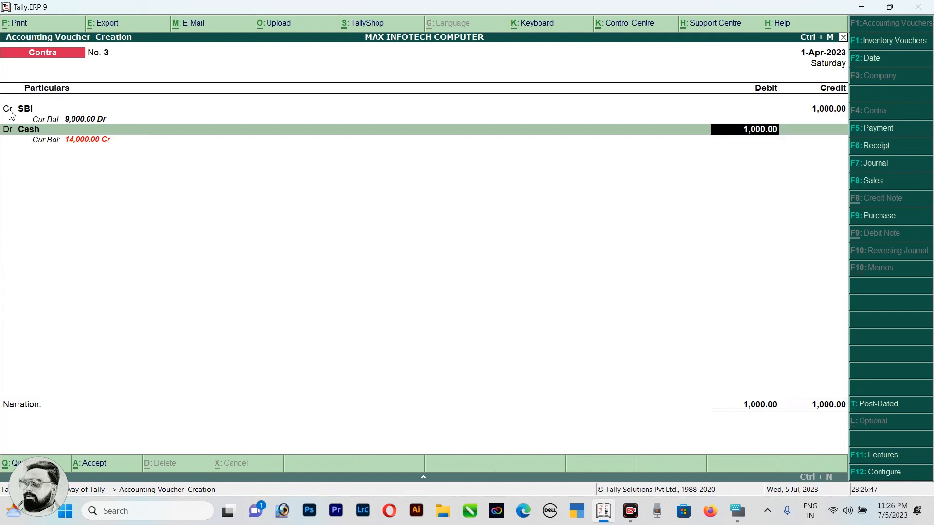
key("Return")
key("Return")
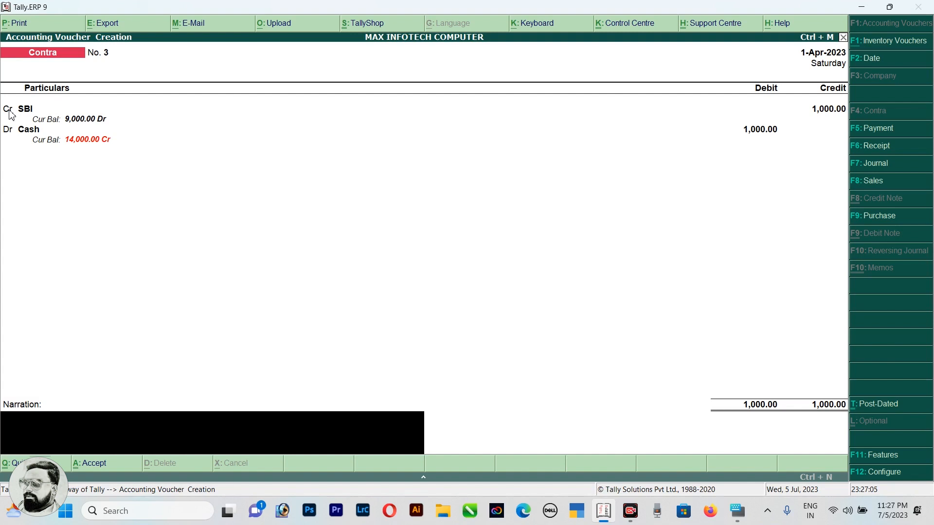
key("Return")
key("Return")
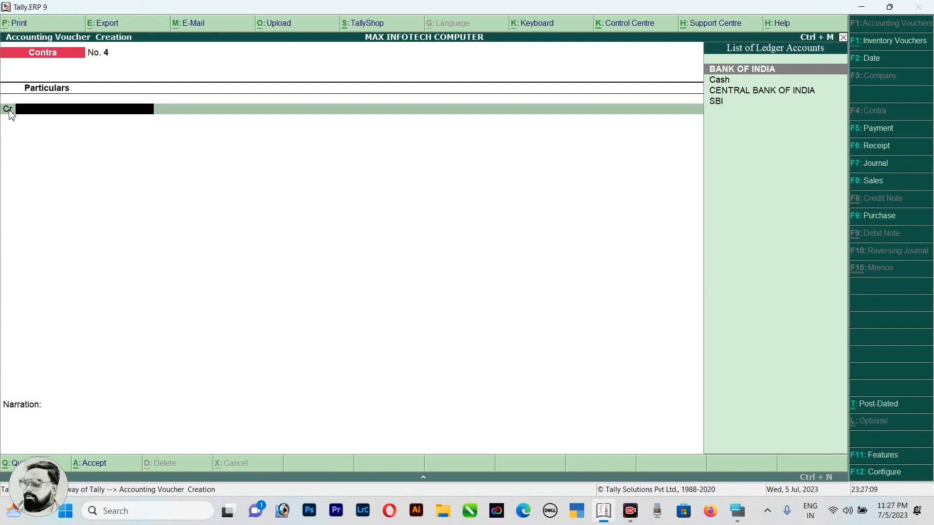
- Switch to a payment voucher and debit the PAID RENT ledger with 3500
key("F5")
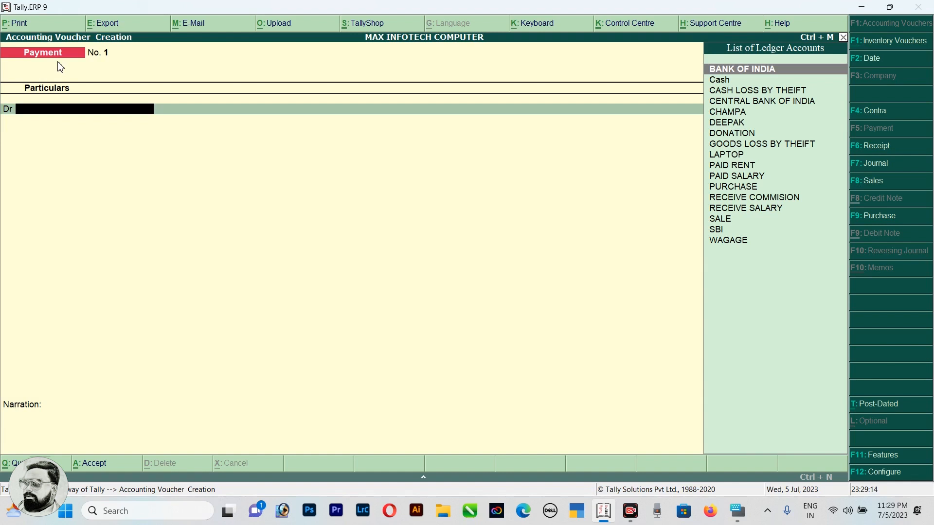
key("Down")
key("Down")
key("Down")
key("Down")
key("Down")
key("Down")
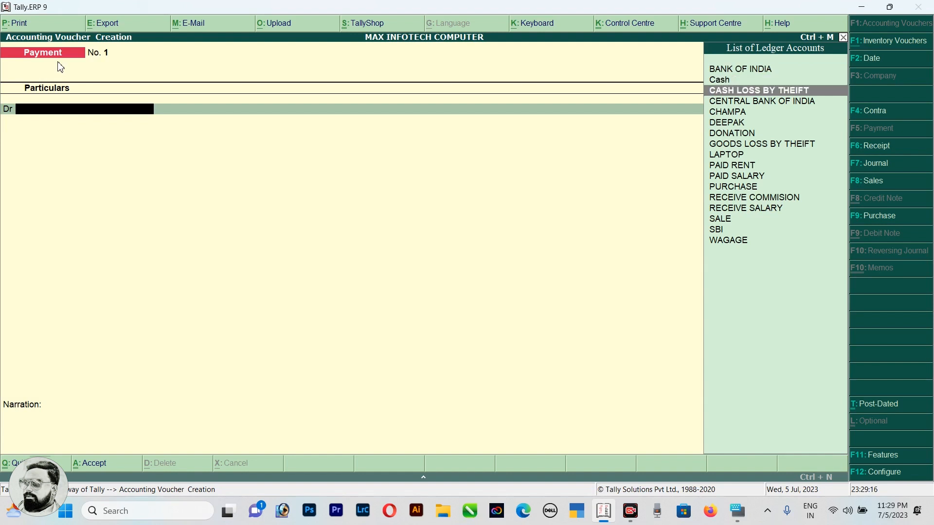
key("Down")
key("Down")
key("Down")
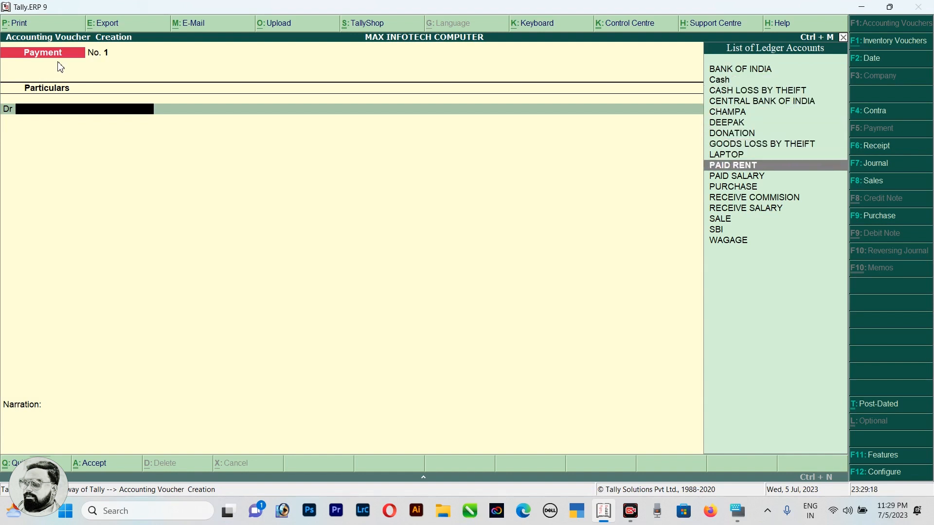
key("Return")
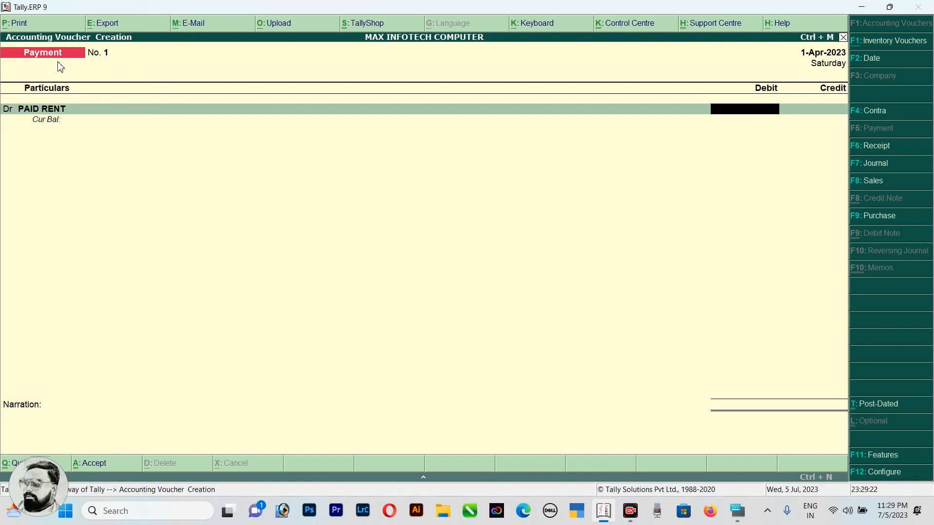
type("3500")
key("Return")
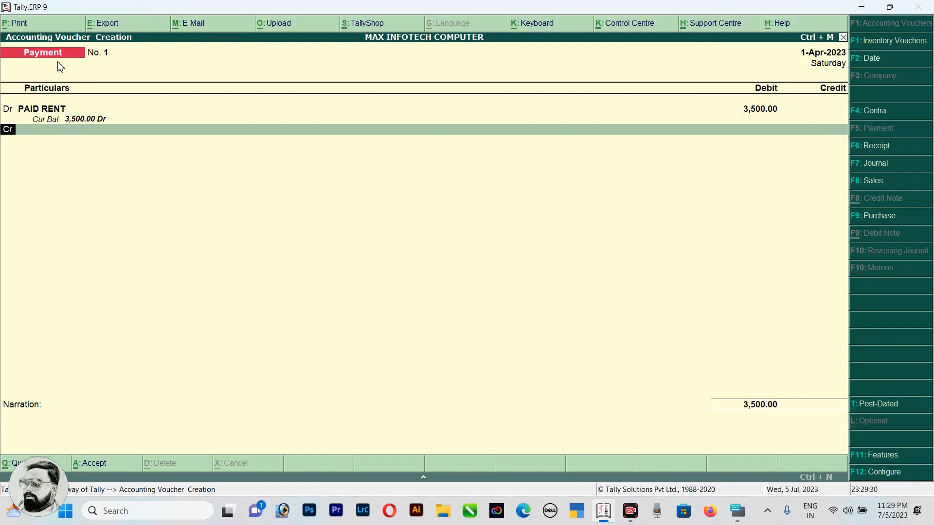
- Credit the Cash ledger with 3,500.00, dismiss the negative cash warning and save payment voucher No. 1 with a blank narration
key("Return")
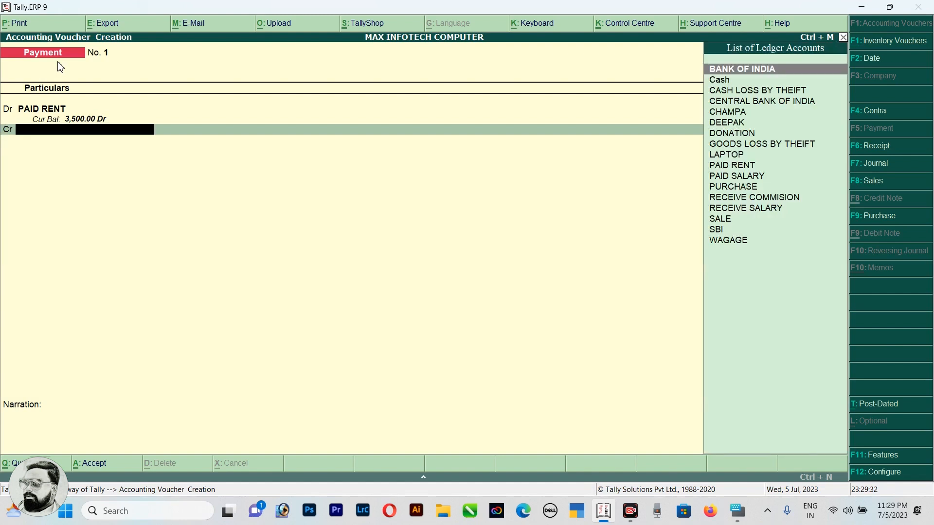
key("Down")
key("Return")
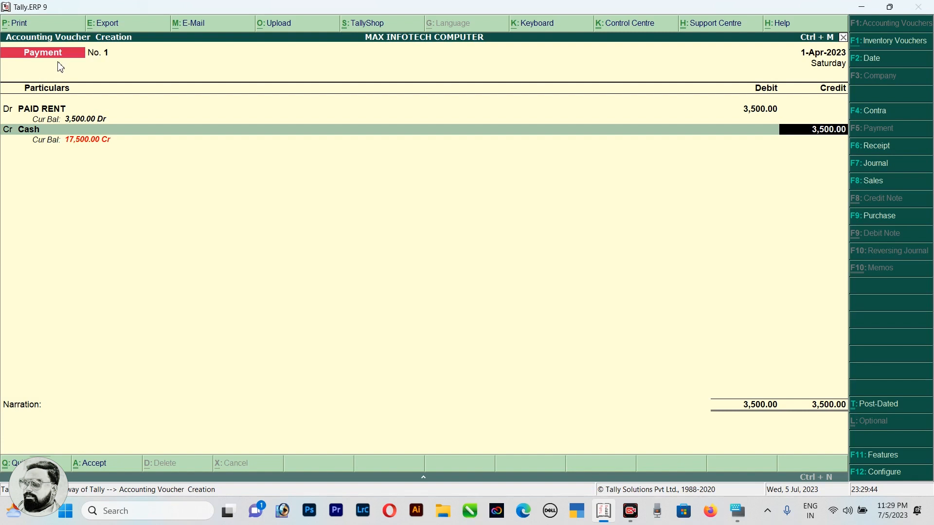
key("Return")
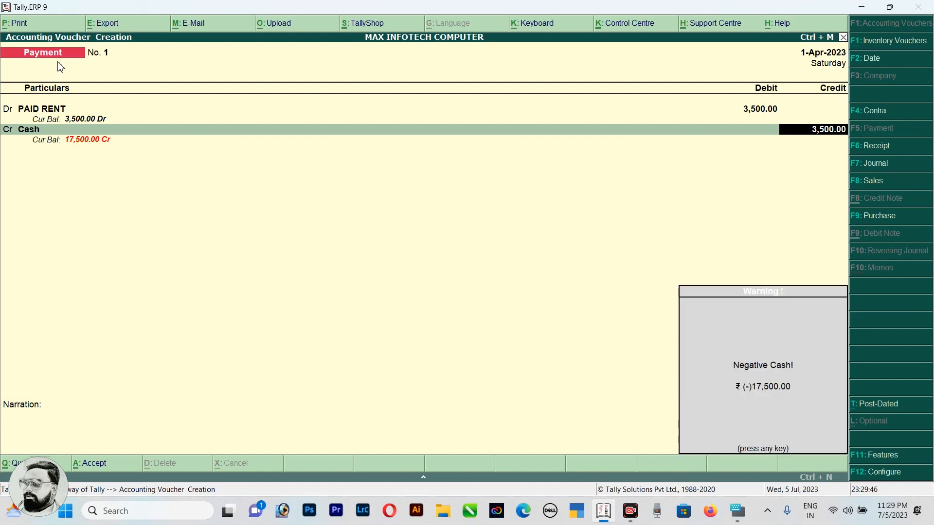
key("Return")
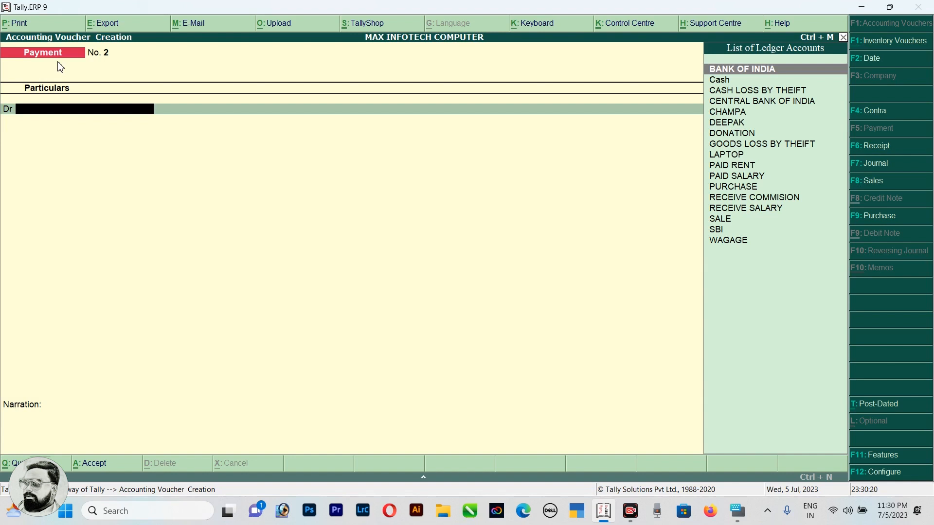
- Debit the LAPTOP ledger with 35000 in payment voucher No. 2
key("Down")
key("Down")
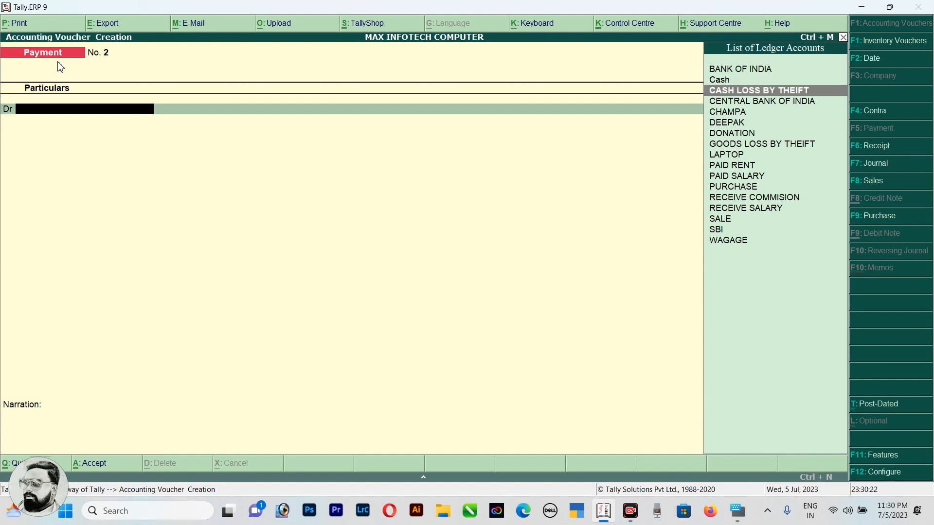
key("Down")
key("Down")
key("Down")
key("Down")
key("Down")
key("Down")
key("Down")
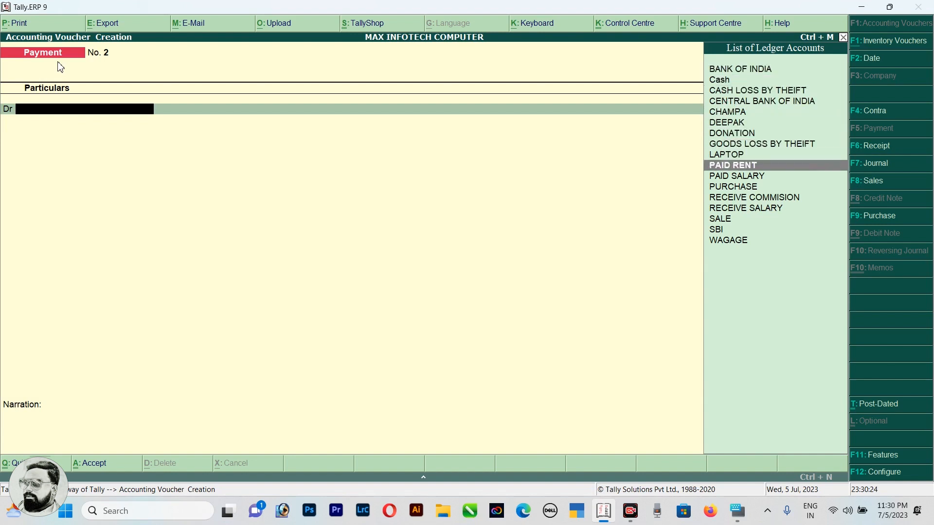
key("Up")
key("Down")
key("Down")
key("Up")
key("Up")
key("Return")
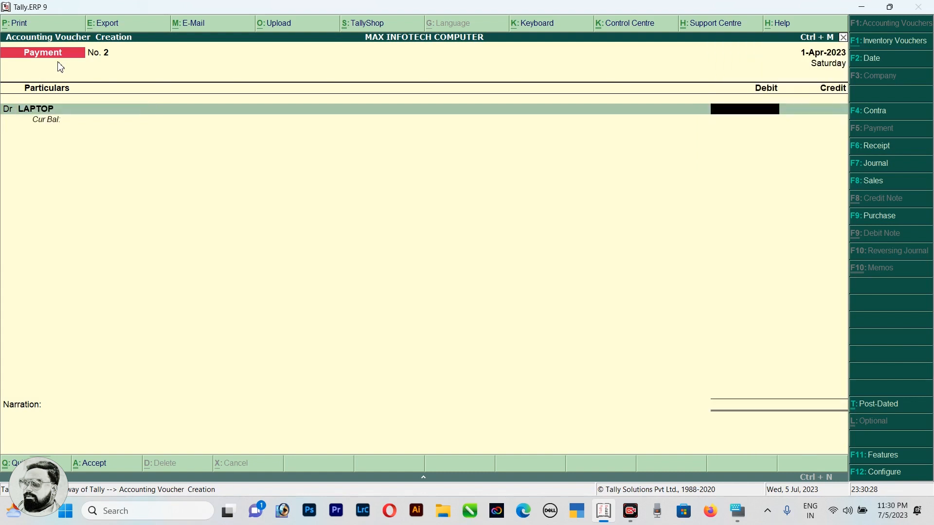
type("35000")
key("Return")
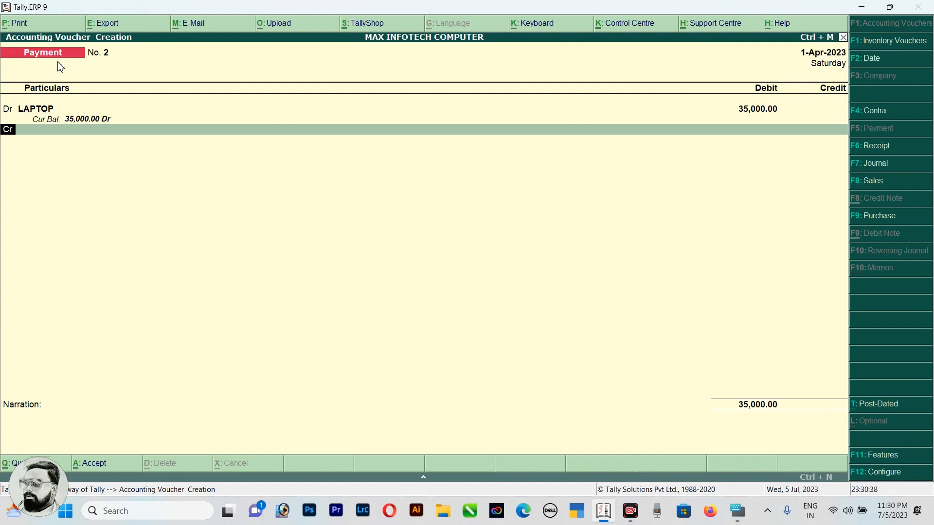
- Credit the Cash ledger with 35,000.00, dismiss the negative cash warning and save payment voucher No. 2 with a blank narration
key("Return")
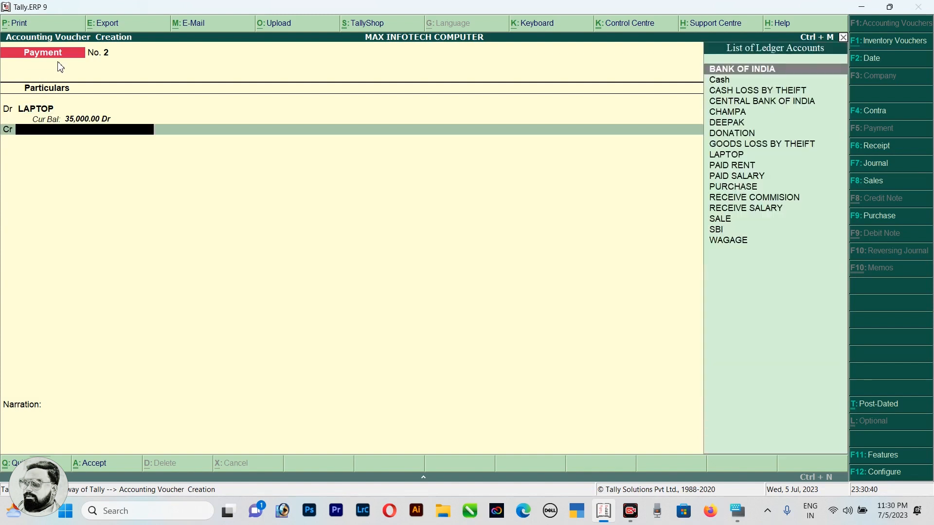
key("Down")
key("Return")
key("Return")
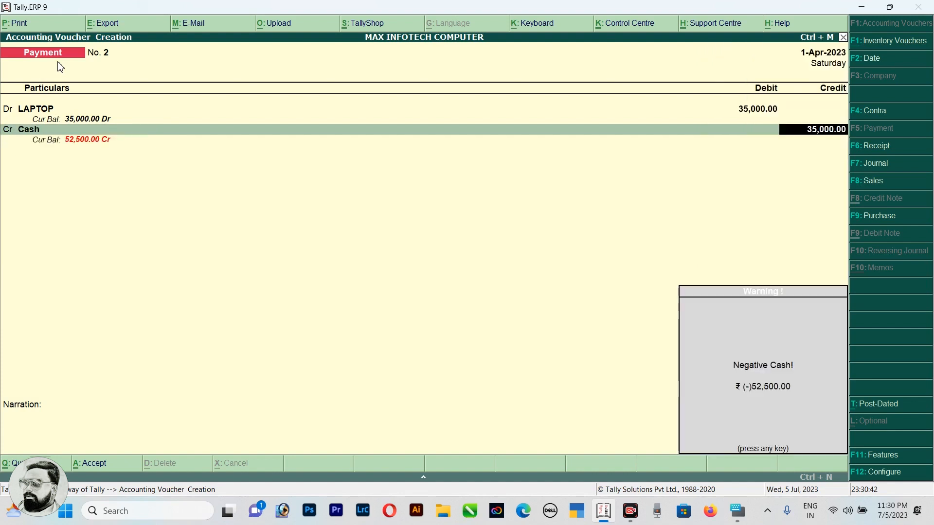
key("Return")
key("Return")
key("Return")
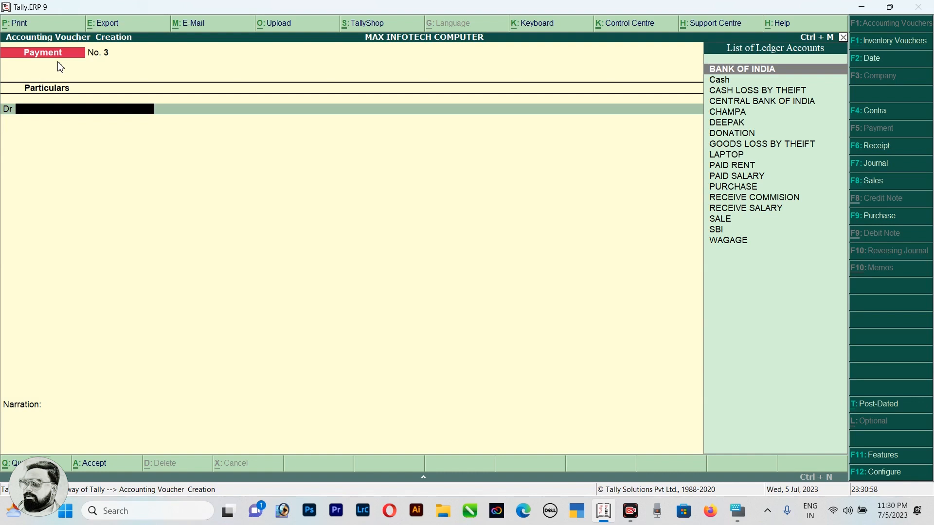
- Debit the CASH LOSS BY THEIFT ledger with 5000 in payment voucher No. 3
key("Down")
key("Down")
key("Up")
key("Down")
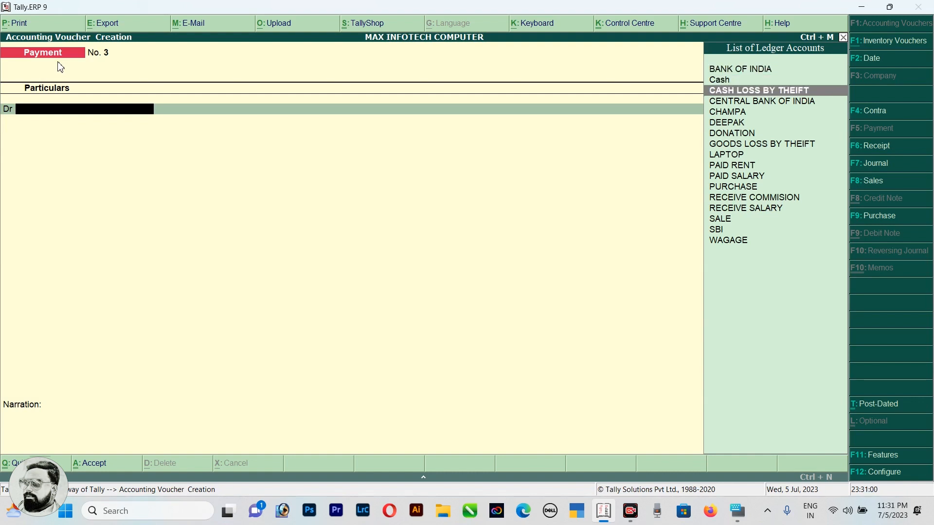
key("Down")
key("Down")
key("Down")
key("Down")
key("Down")
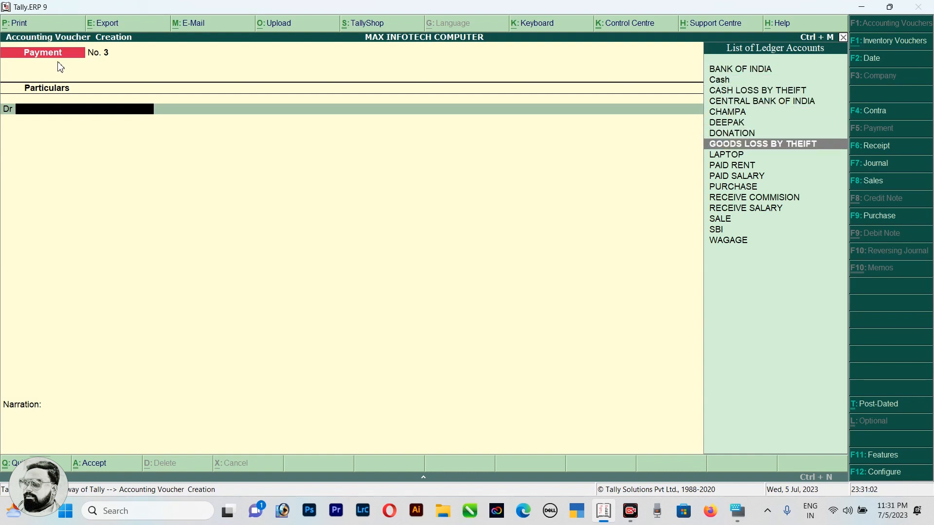
key("Down")
key("Down")
key("Up")
key("Up")
key("Up")
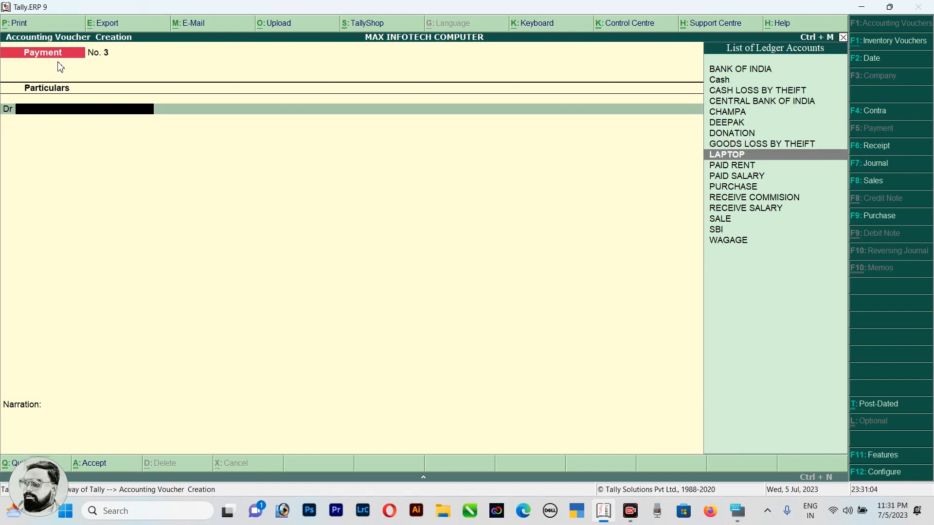
key("Up")
key("Down")
key("Down")
key("Down")
key("Down")
key("Down")
key("Down")
key("Down")
key("Down")
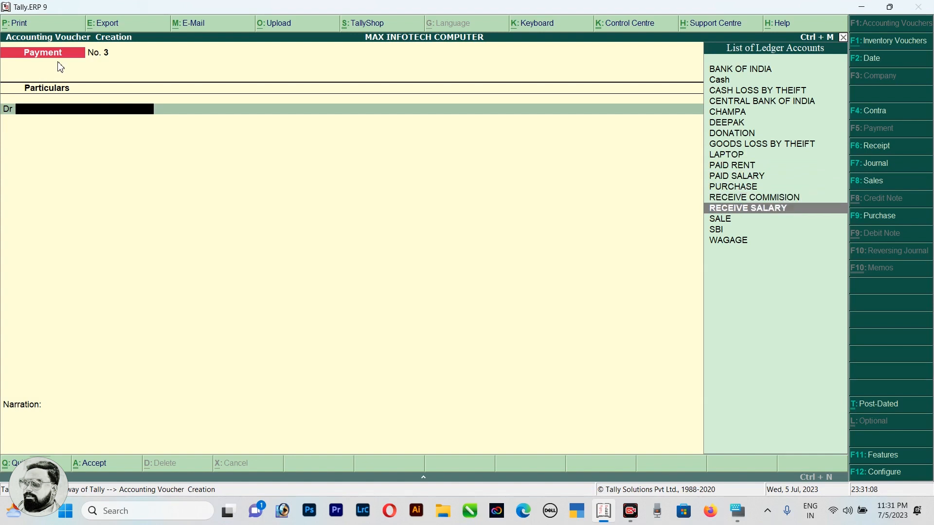
key("Up")
key("Up")
key("Up")
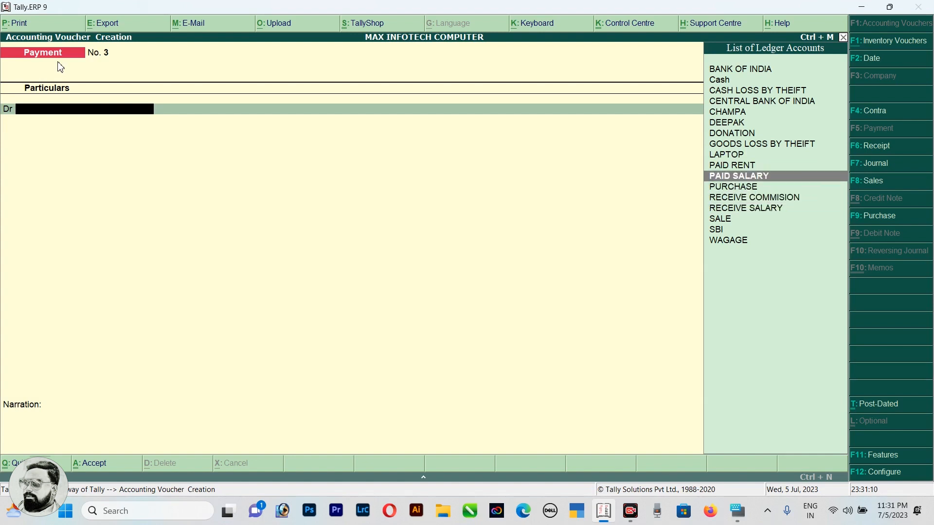
key("Up")
key("Up")
key("Up")
key("Up")
key("Up")
key("Up")
key("Up")
key("Up")
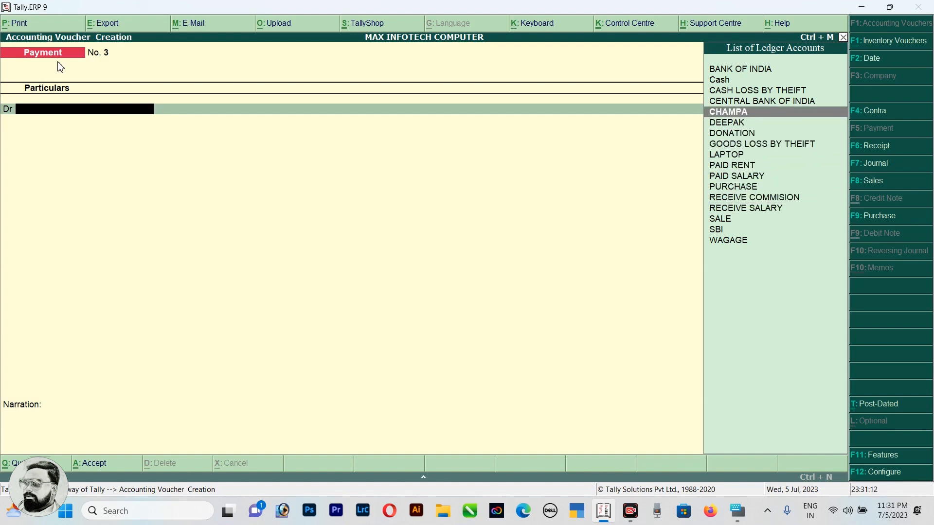
key("Return")
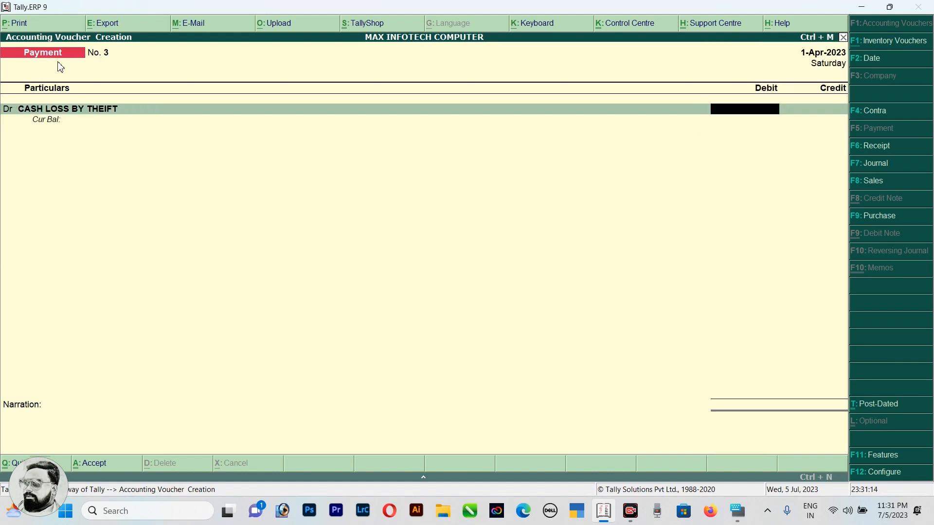
type("5000")
key("Return")
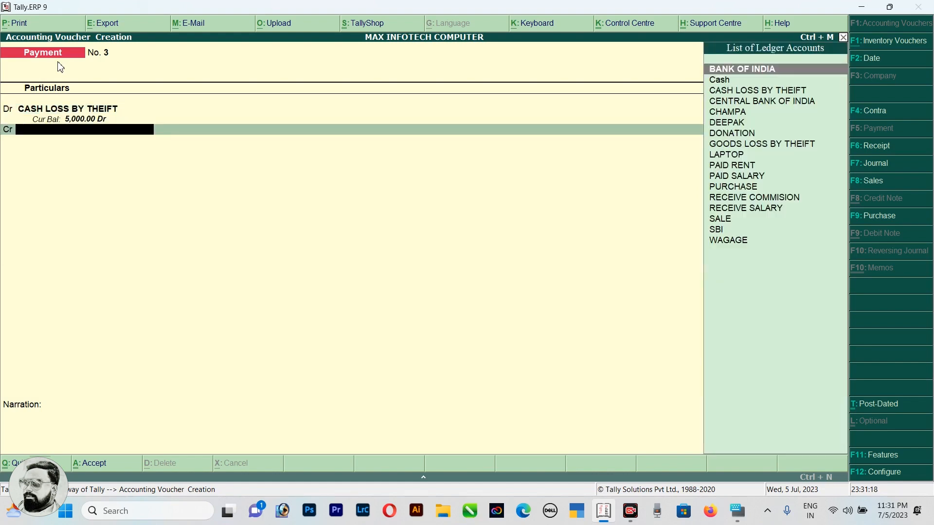
- Credit the Cash ledger with 5,000.00 and save payment voucher No. 3 with a blank narration
key("Down")
key("Return")
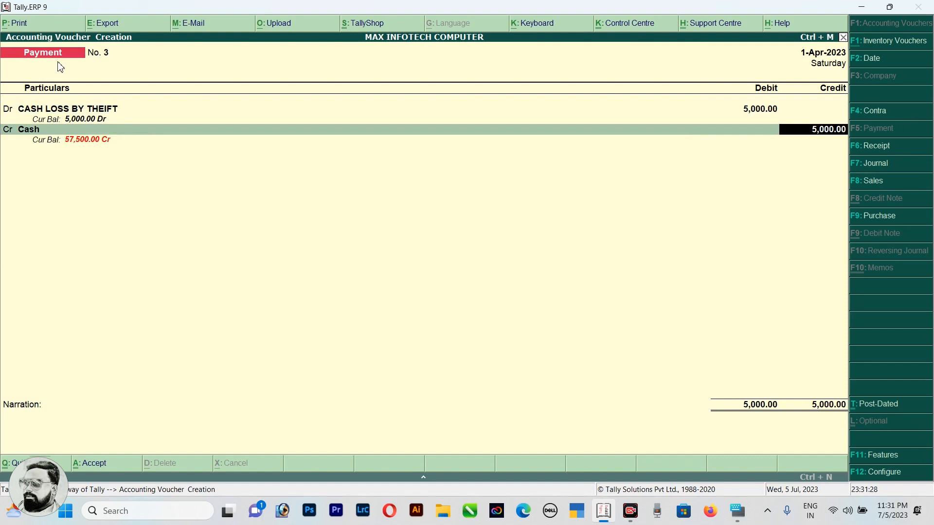
key("Return")
key("Return")
key("Return")
key("Return")
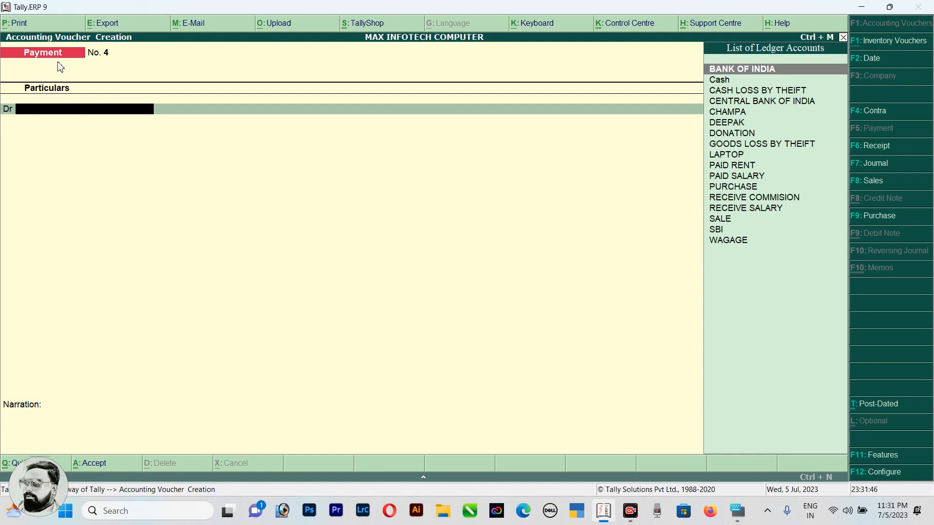
- Debit the DONATION ledger with 1100 in payment voucher No. 4
key("Down")
key("Down")
key("Down")
key("Down")
key("Down")
key("Down")
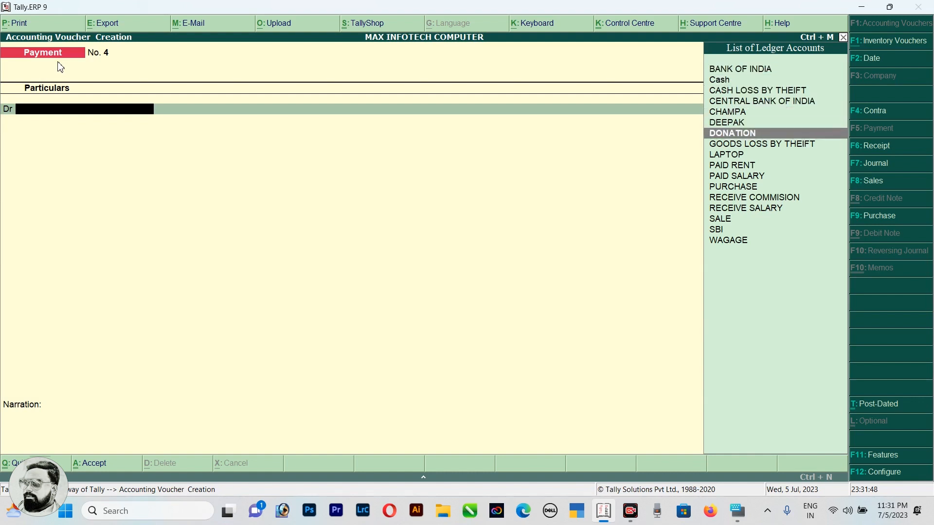
key("Return")
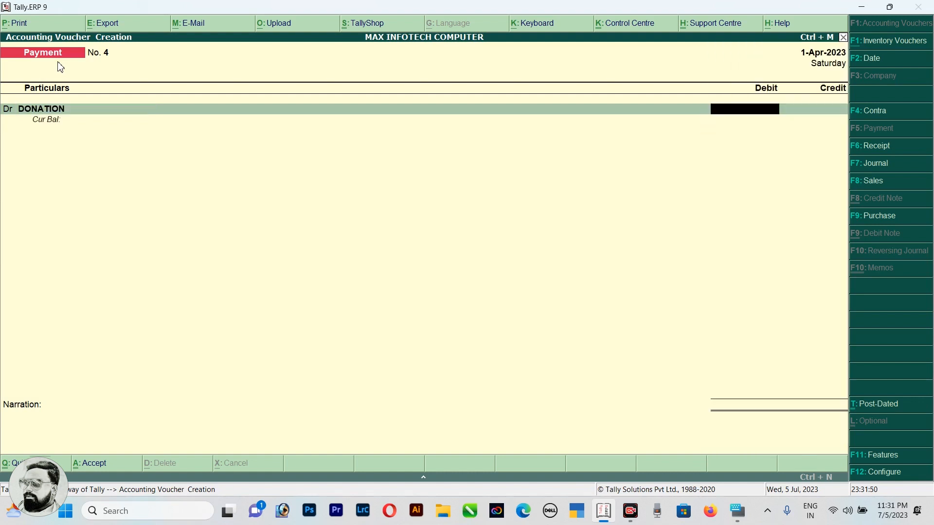
type("1100")
key("Return")
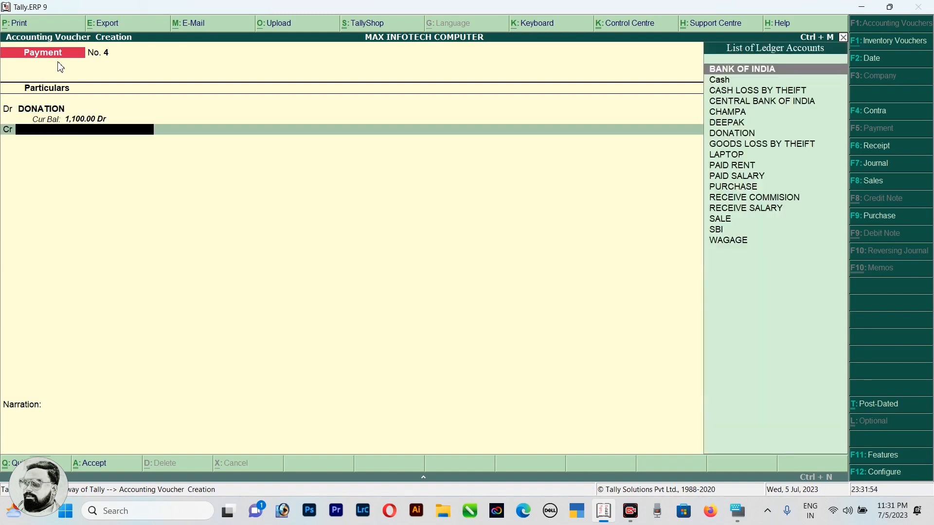
- Credit the Cash ledger with 1,100.00 and save payment voucher No. 4 with a blank narration
key("Down")
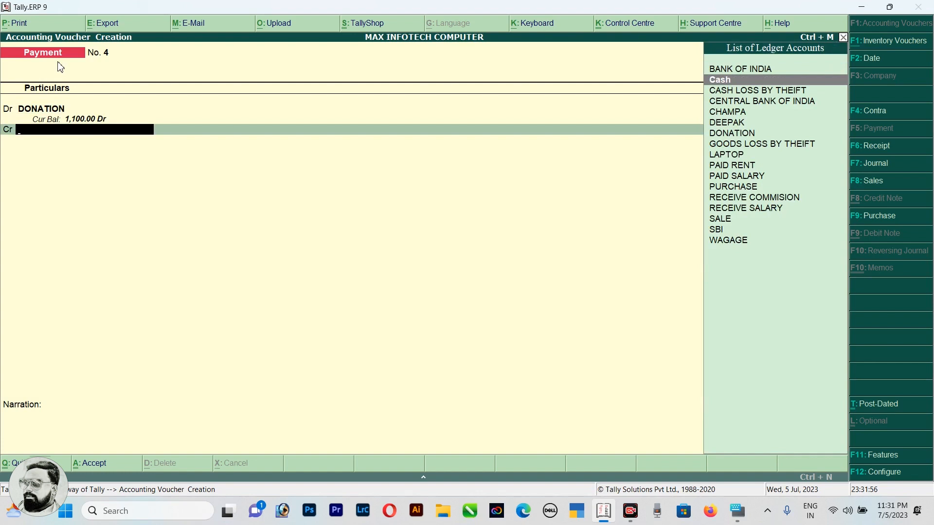
key("Return")
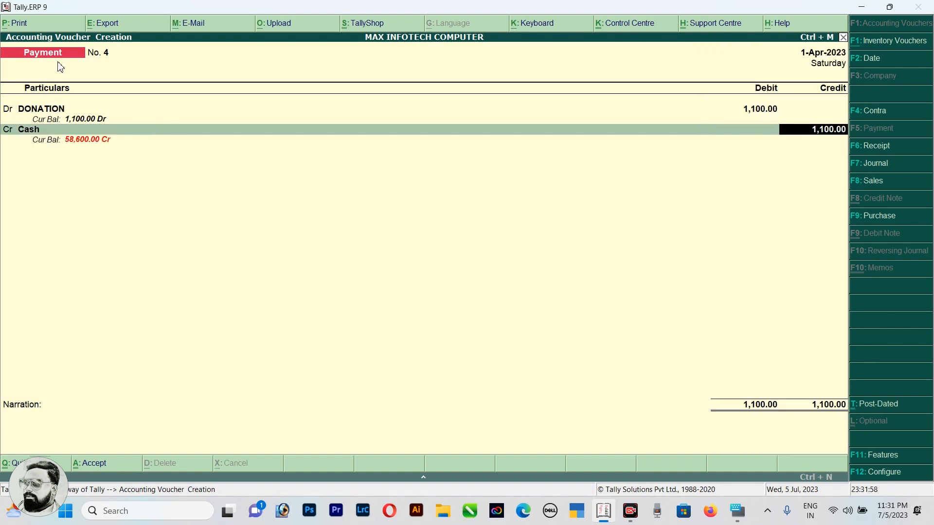
key("Return")
key("Return")
key("Return")
key("Return")
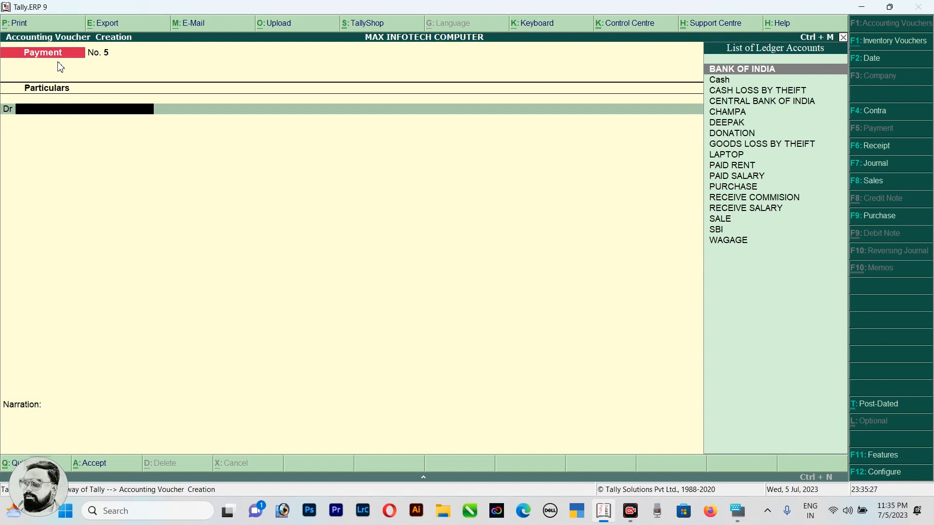
- Switch to a receipt voucher and look through its ledger list for a capital ledger
left_click(878, 152)
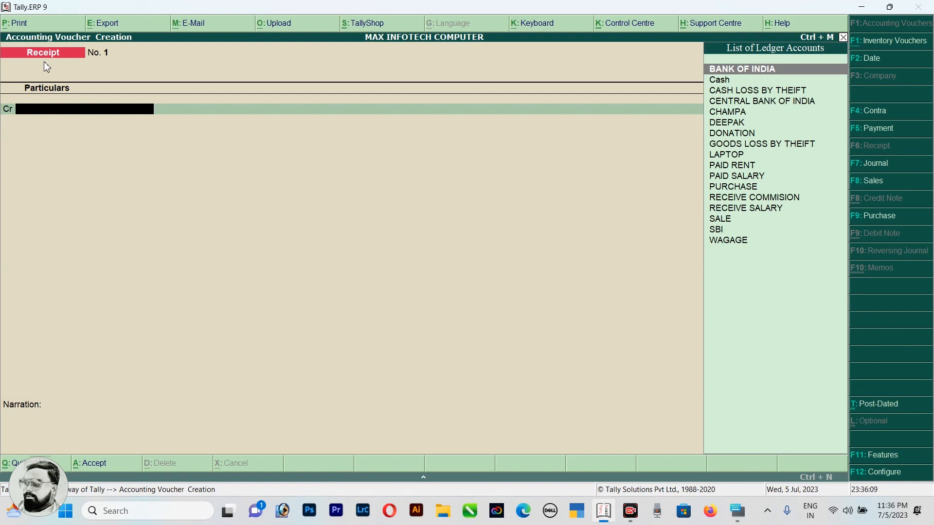
key("BackSpace")
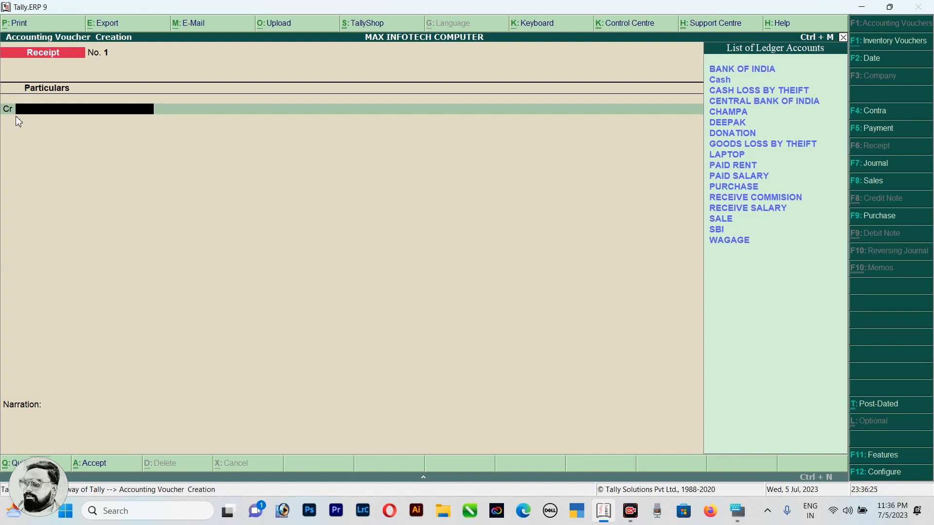
key("Down")
key("Down")
key("Down")
key("Down")
key("Down")
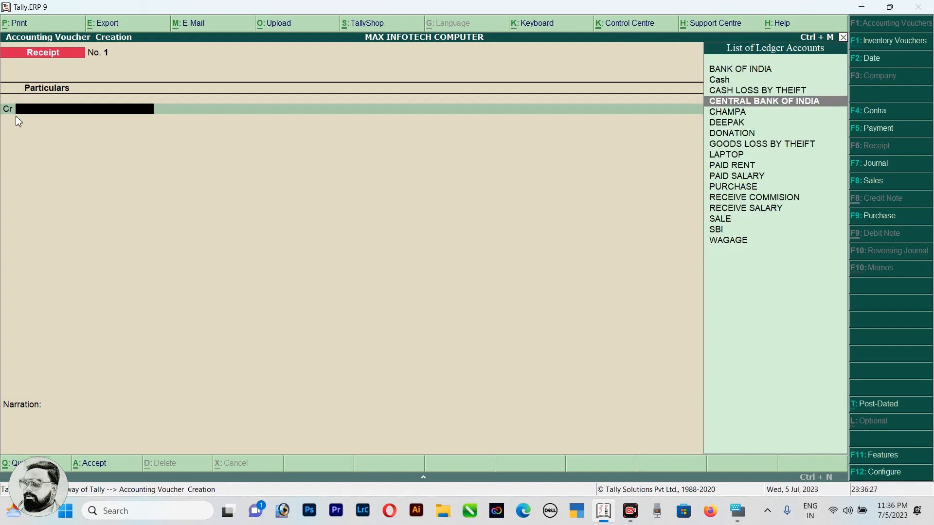
key("Up")
key("Up")
key("Up")
key("Up")
key("Down")
key("Down")
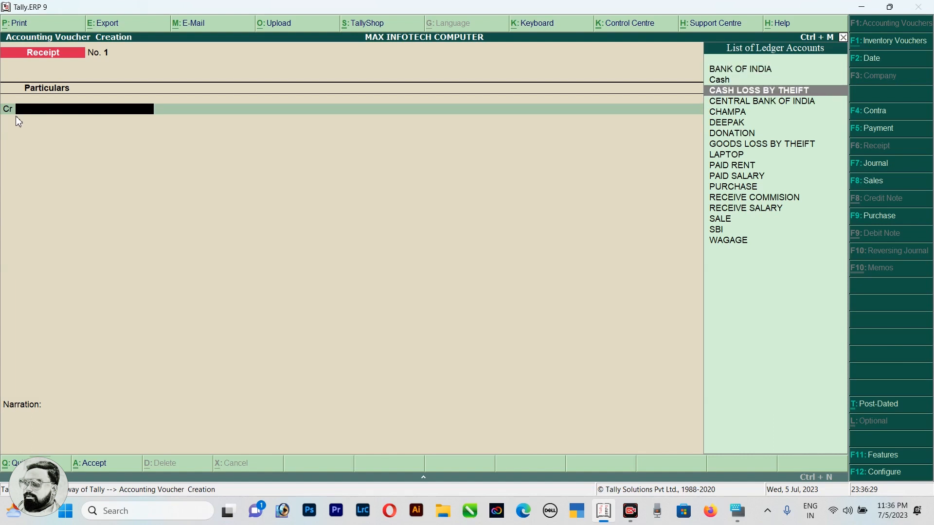
key("Up")
key("Up")
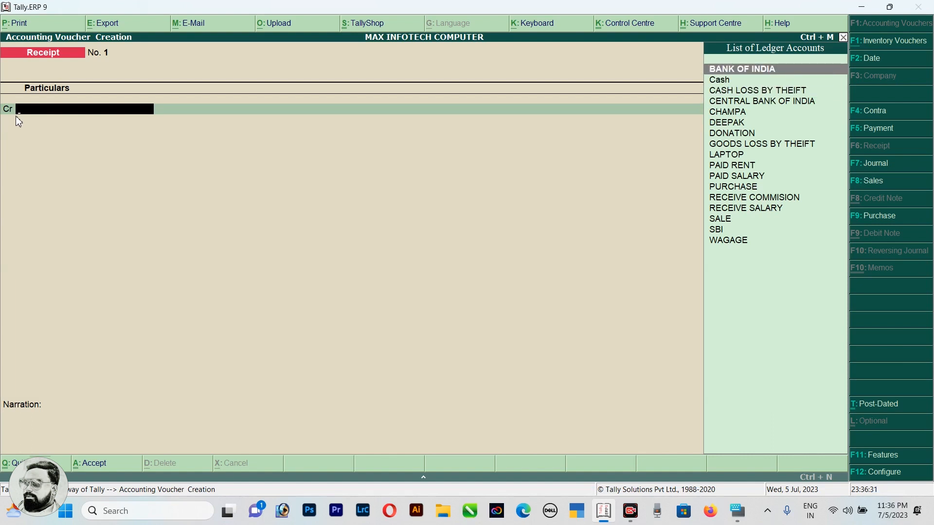
- Start a new ledger from the receipt voucher, named CAPITAI and grouped under Capital Account
key("alt+c")
type("CA")
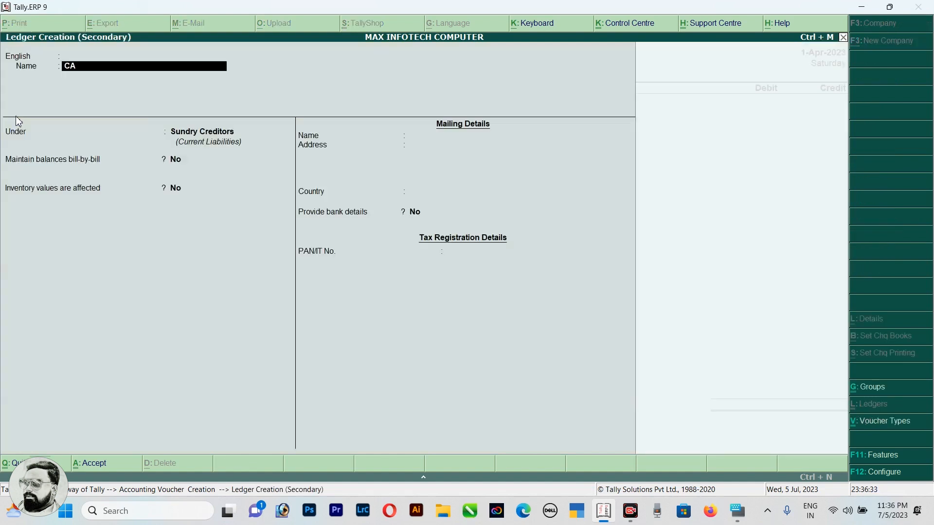
type("PITAI")
key("Return")
key("Return")
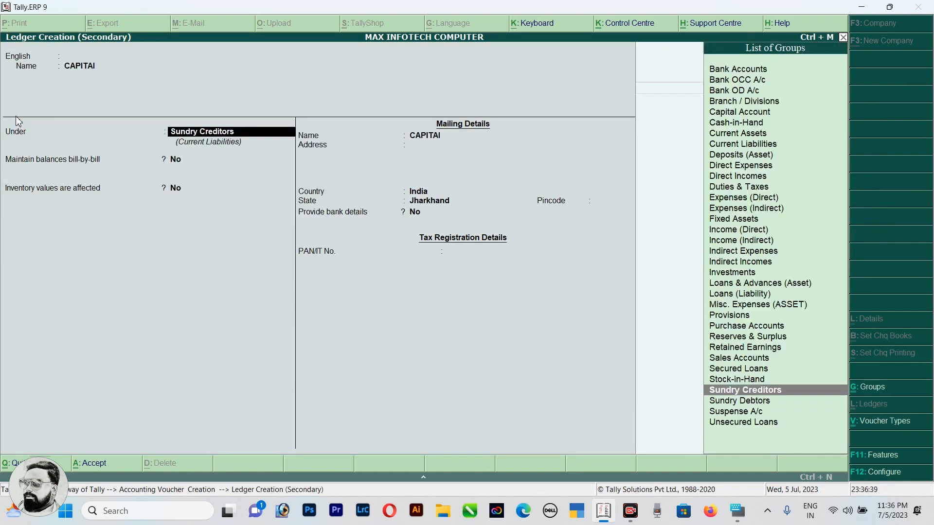
type("Cap")
key("Return")
key("Return")
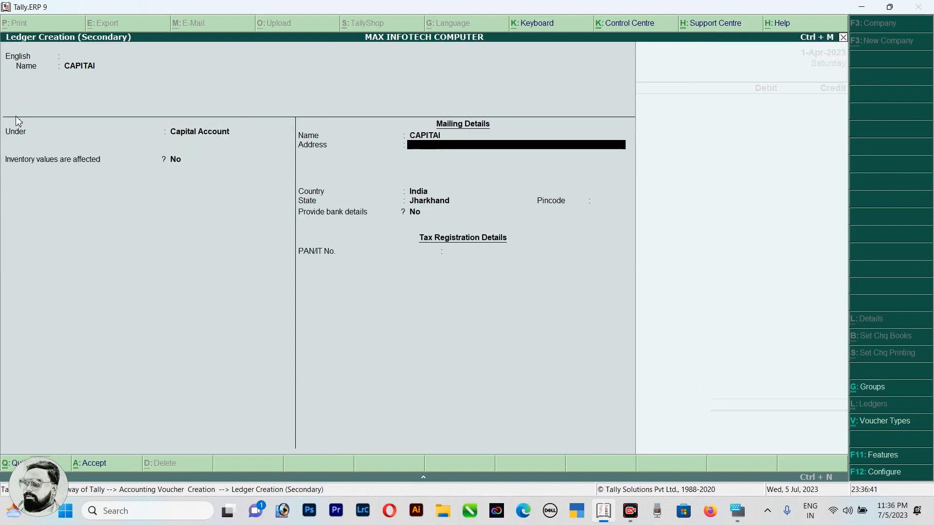
- Keep the default mailing and tax details of the CAPITAI ledger and save it into the receipt voucher
key("Return")
key("Return")
key("Return")
key("Return")
key("Return")
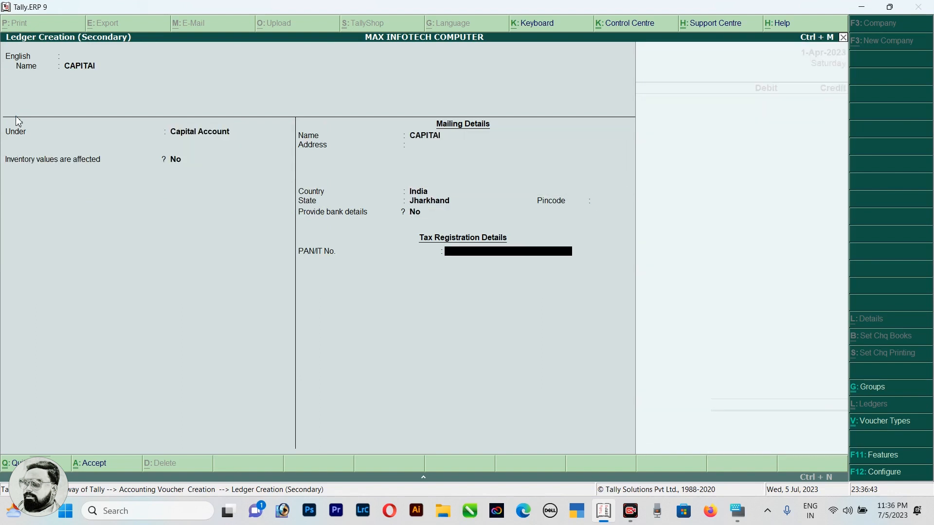
key("Return")
key("Return")
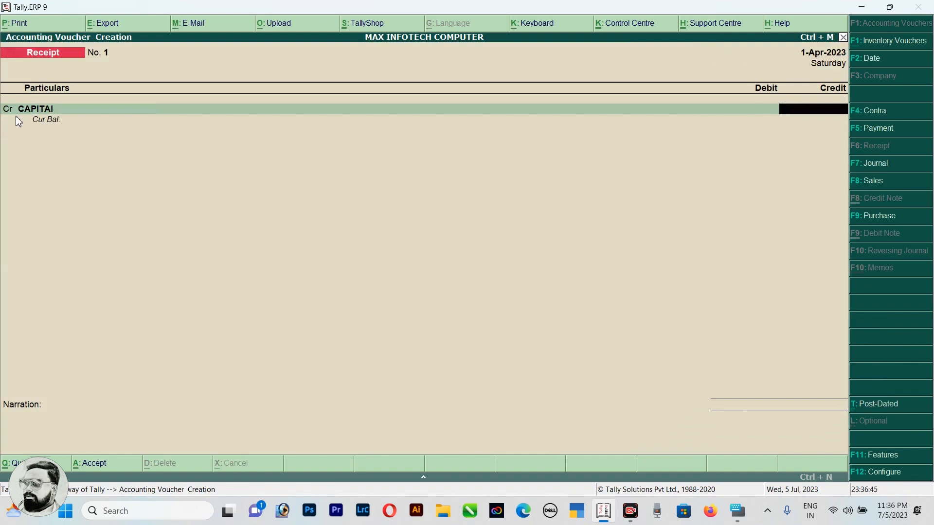
- Credit the CAPITAI ledger with 200000 in receipt voucher No. 1
type("200000")
key("BackSpace")
type("0")
key("Return")
key("Return")
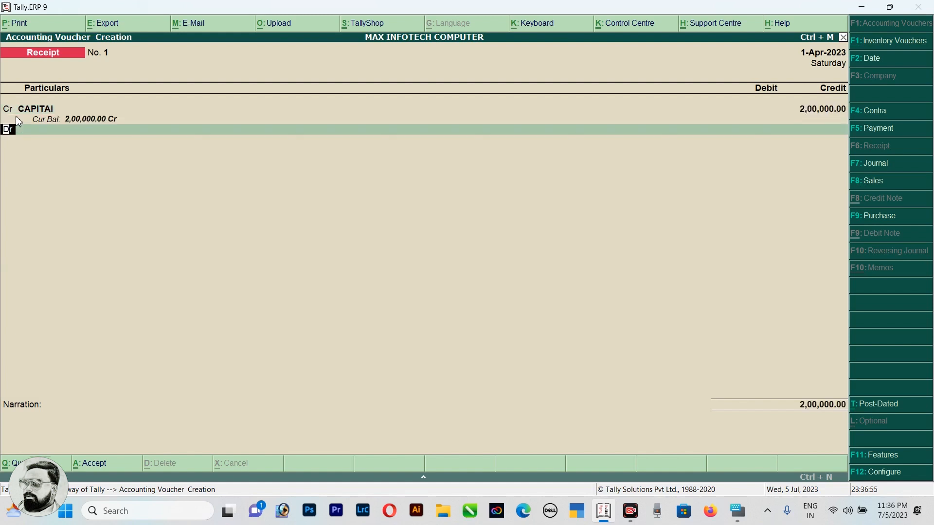
- Debit the Cash ledger with 2,00,000.00 and save receipt voucher No. 1 with a blank narration
key("Down")
key("Down")
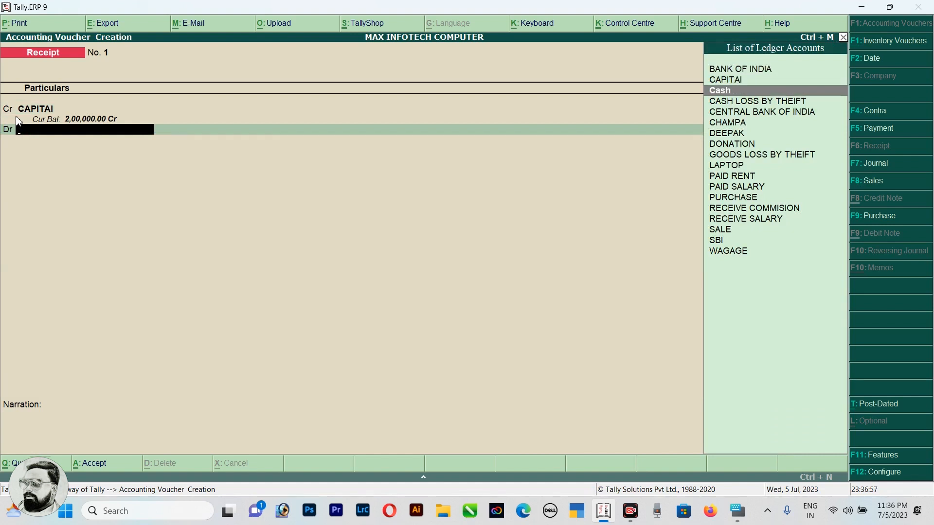
key("Return")
key("Return")
key("Return")
key("Return")
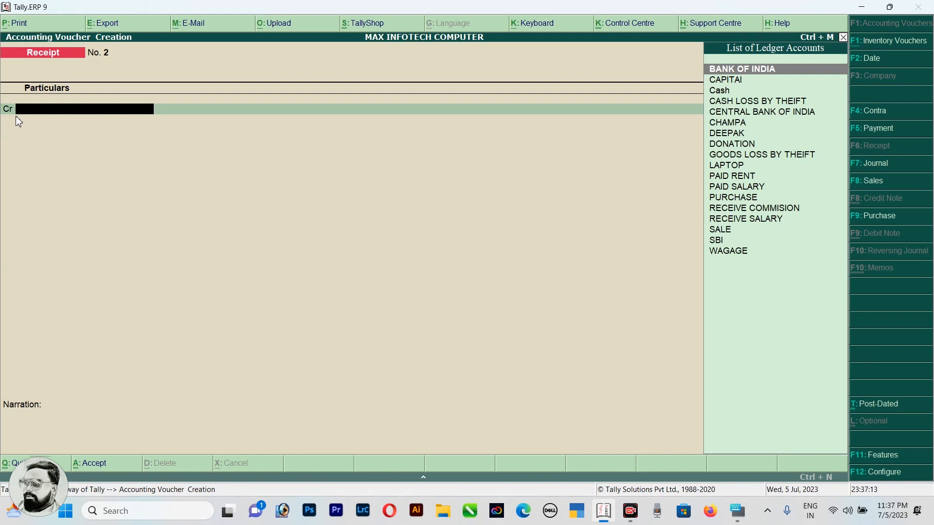
- Credit the RECEIVE SALARY ledger with 10000 in receipt voucher No. 2
key("Down")
key("Down")
key("Down")
key("Down")
key("Down")
key("Down")
key("Down")
key("Down")
key("Down")
key("Down")
key("Down")
key("Down")
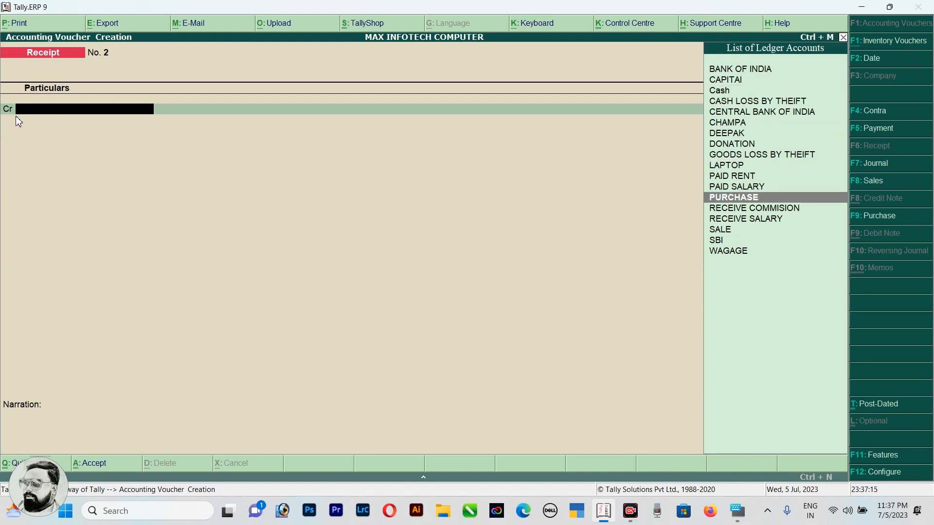
key("Down")
key("Down")
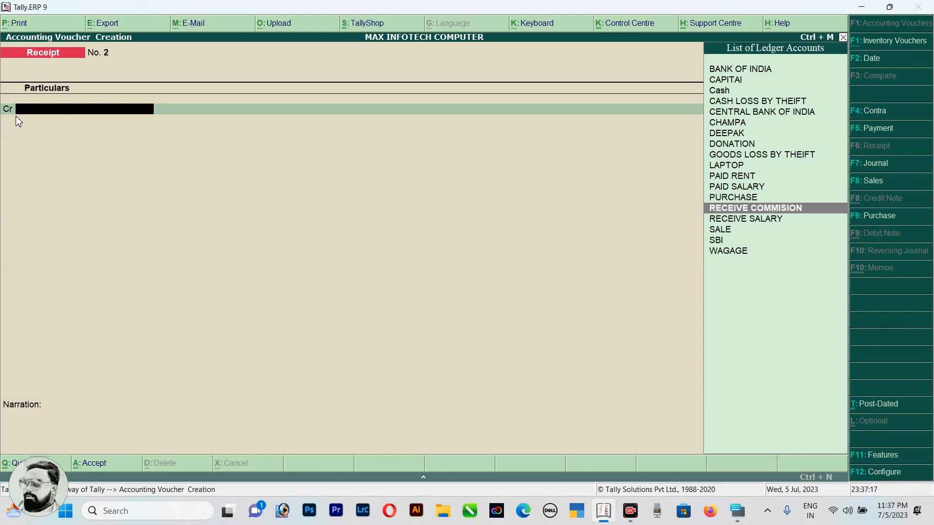
key("Return")
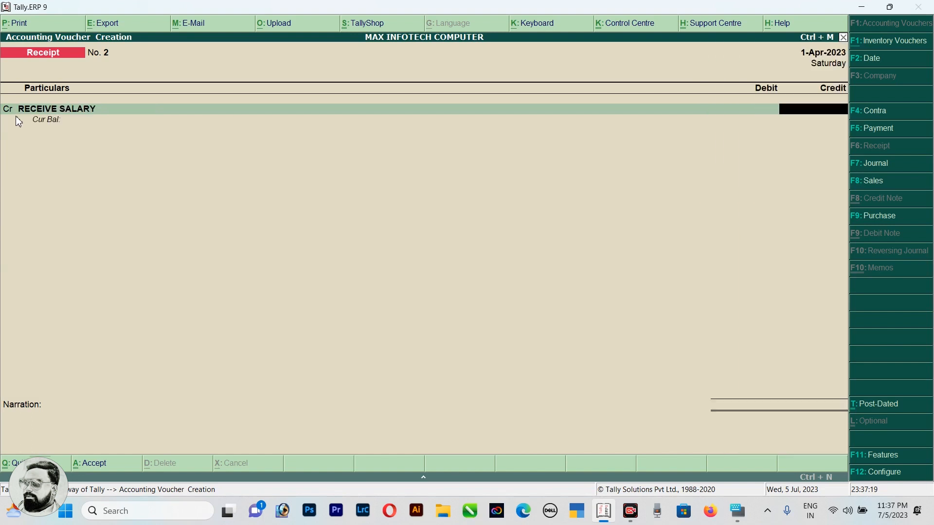
type("10000")
key("Return")
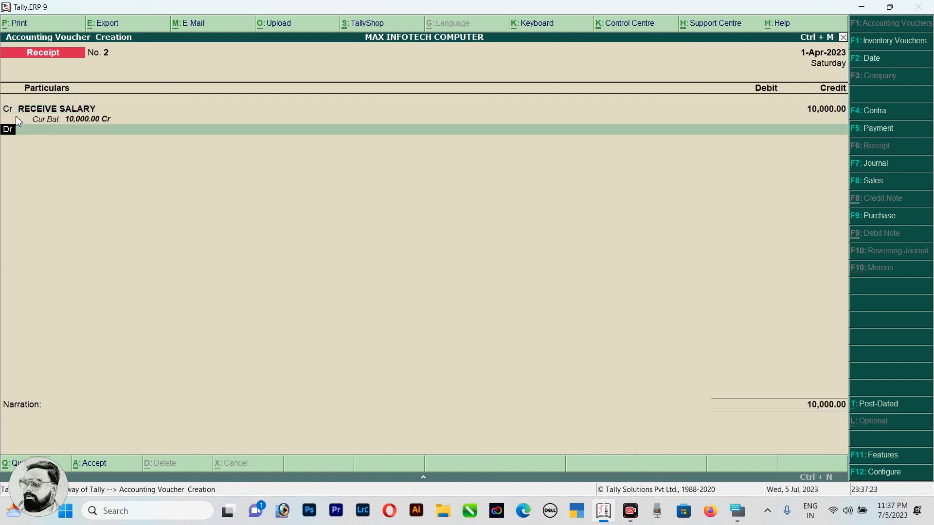
- Debit the Cash ledger with 10,000.00 and save receipt voucher No. 2 with a blank narration
key("Down")
key("Down")
key("Down")
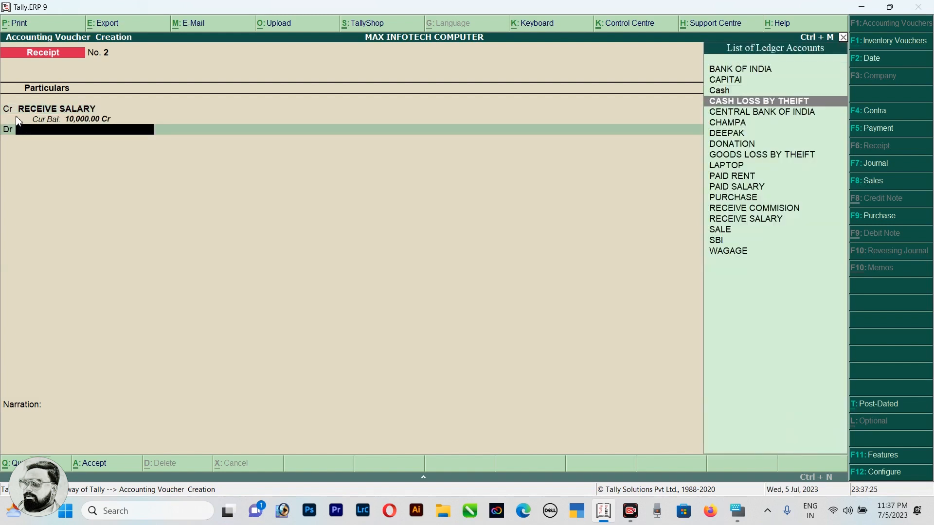
key("Up")
key("Return")
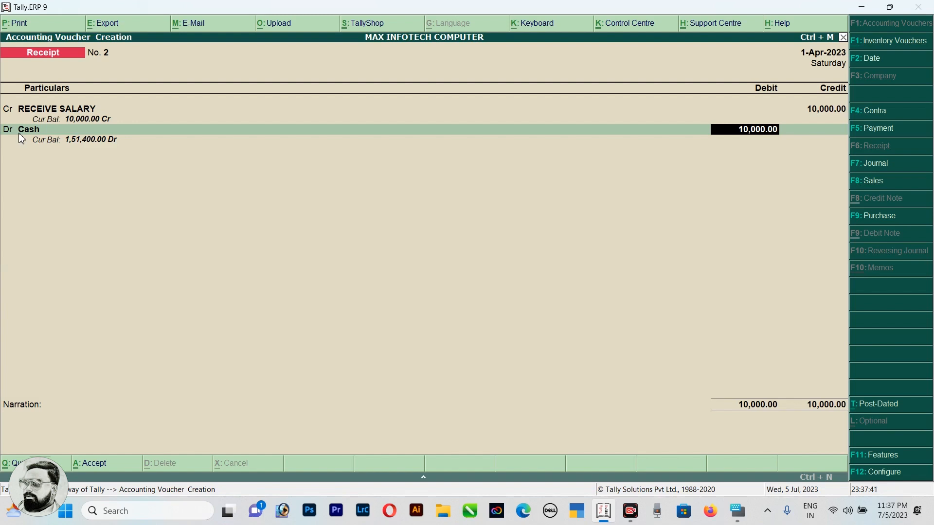
key("Return")
key("Return")
key("Return")
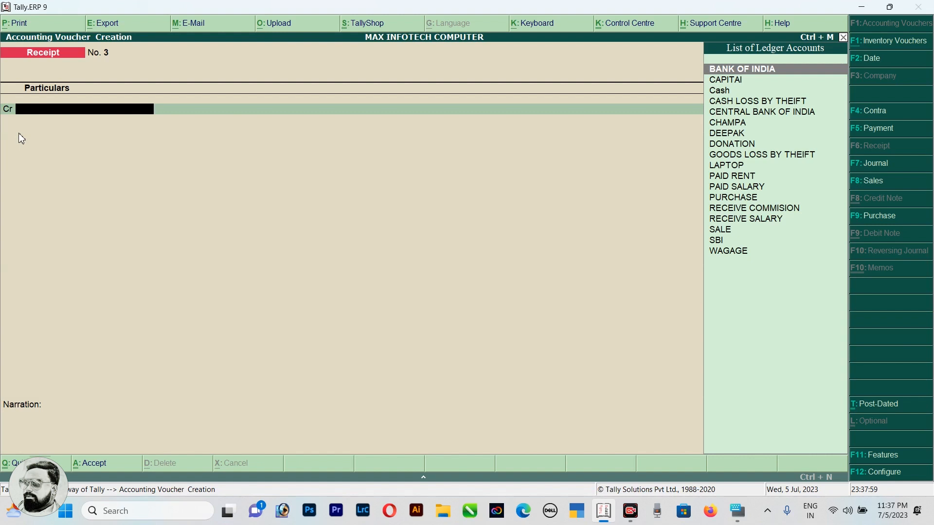
- Credit the RECEIVE COMMISION ledger with 5000 in receipt voucher No. 3
key("Down")
key("Down")
key("Down")
key("Down")
key("Down")
key("Down")
key("Down")
key("Down")
key("Down")
key("Down")
key("Down")
key("Down")
key("Down")
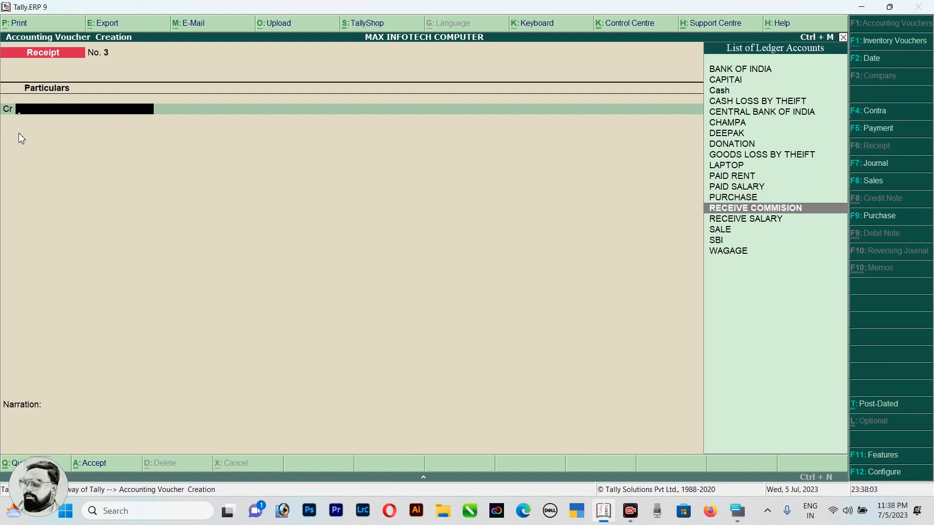
key("Return")
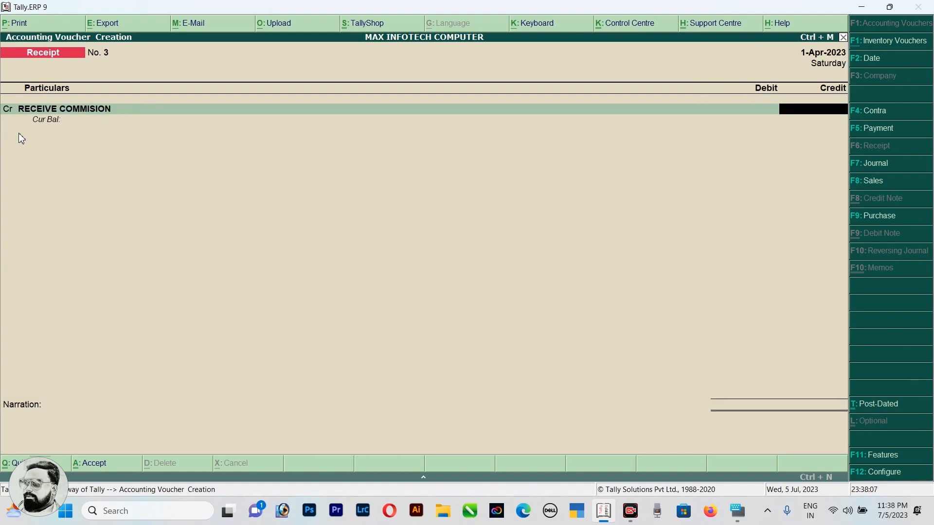
type("50000")
key("BackSpace")
key("Return")
key("Return")
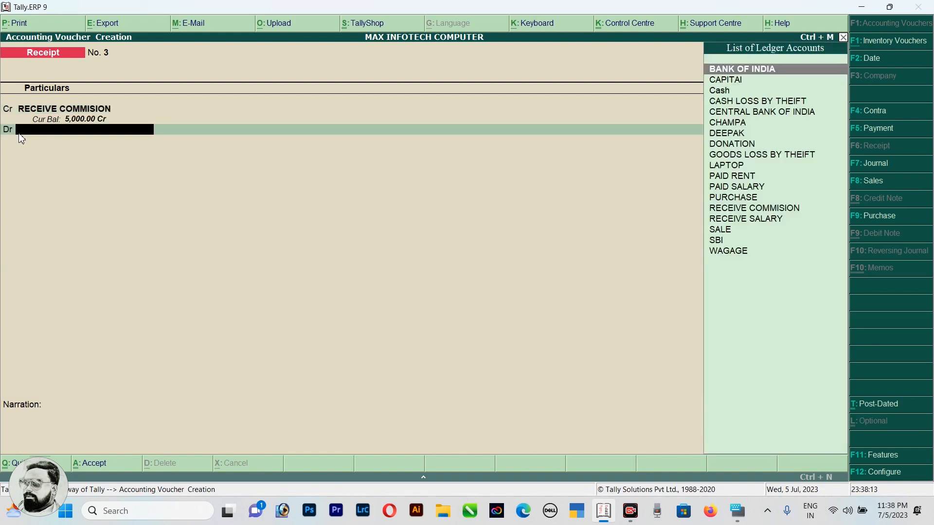
- Debit the Cash ledger with 5,000.00 and save receipt voucher No. 3 with a blank narration
key("Down")
key("Down")
key("Return")
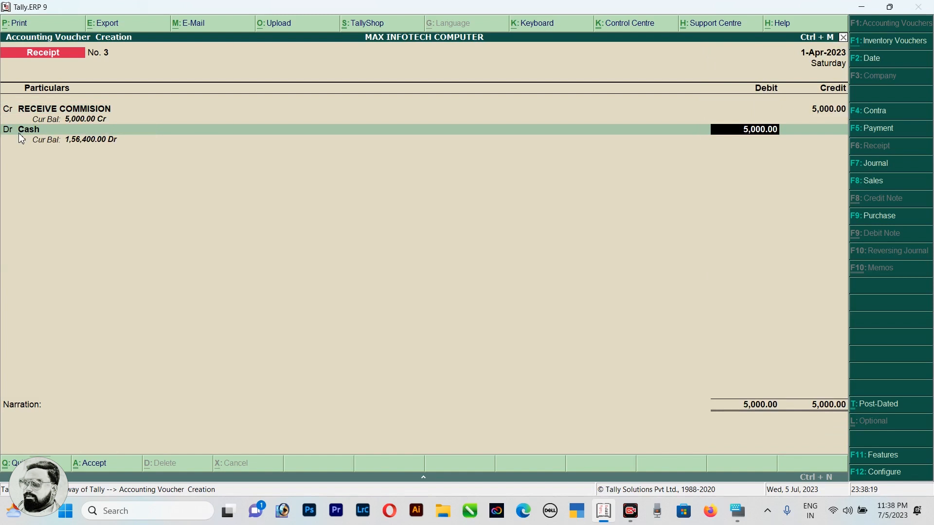
key("Return")
key("Return")
key("Return")
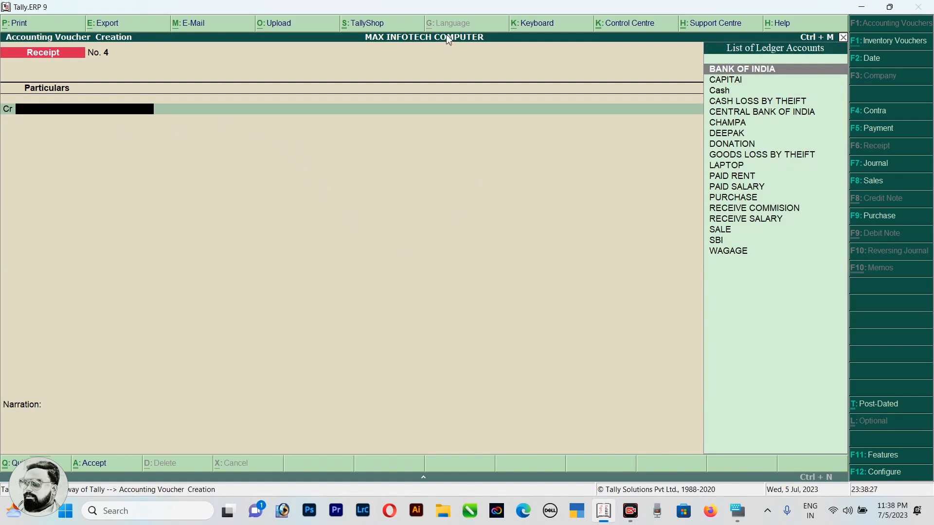
- Switch to journal voucher No. 1 and debit the GOODS LOSS BY THEIFT ledger with 10000
left_click(883, 165)
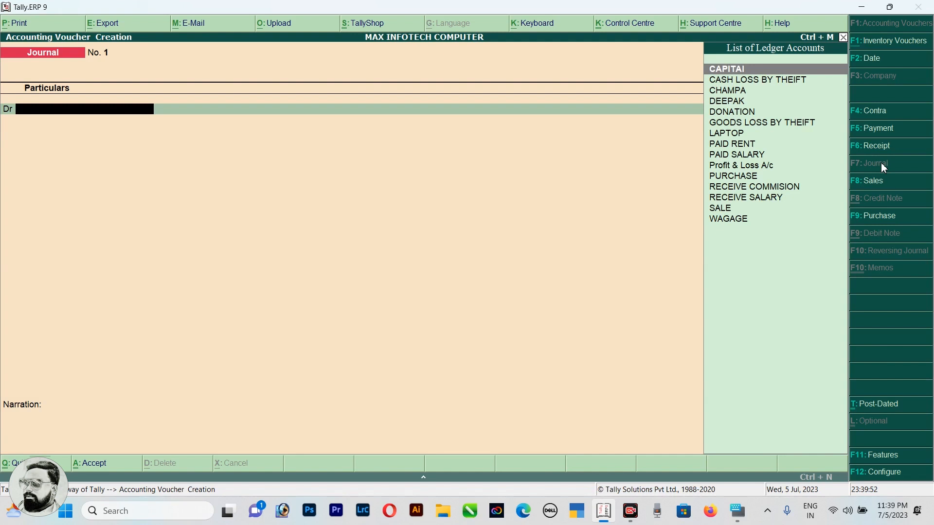
key("Down")
key("Down")
key("Down")
key("Down")
key("Down")
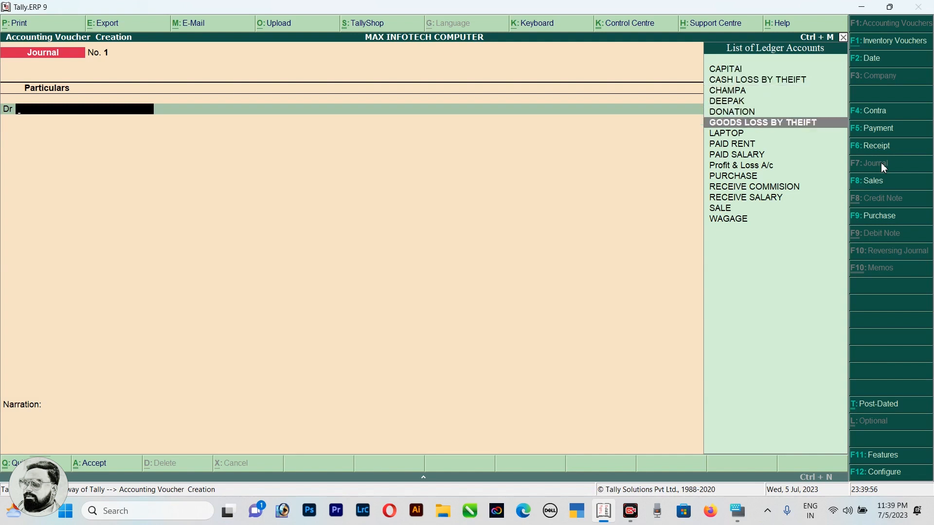
key("Return")
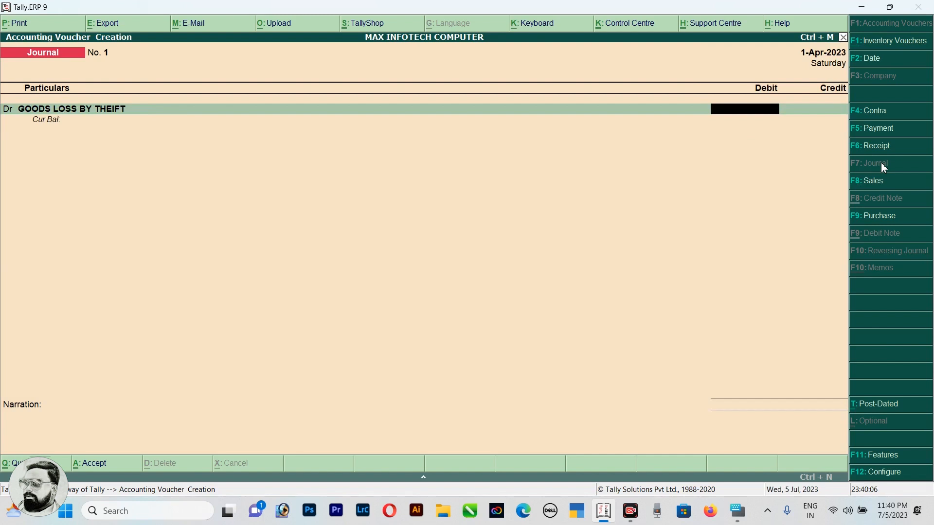
type("0000")
key("Return")
key("Return")
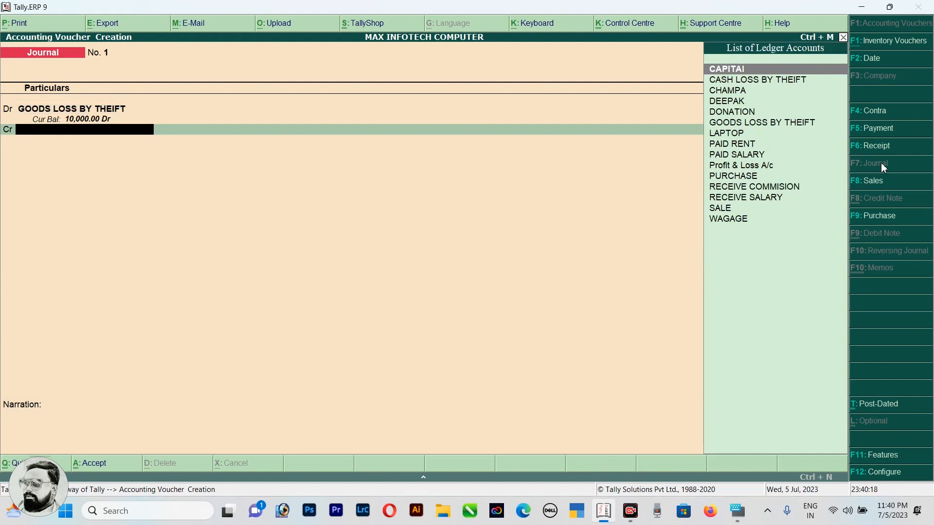
- Credit the PURCHASE ledger with 10,000.00 and save journal voucher No. 1 with a blank narration
key("Down")
key("Down")
key("Down")
key("Down")
key("Down")
key("Down")
key("Down")
key("Down")
key("Down")
key("Down")
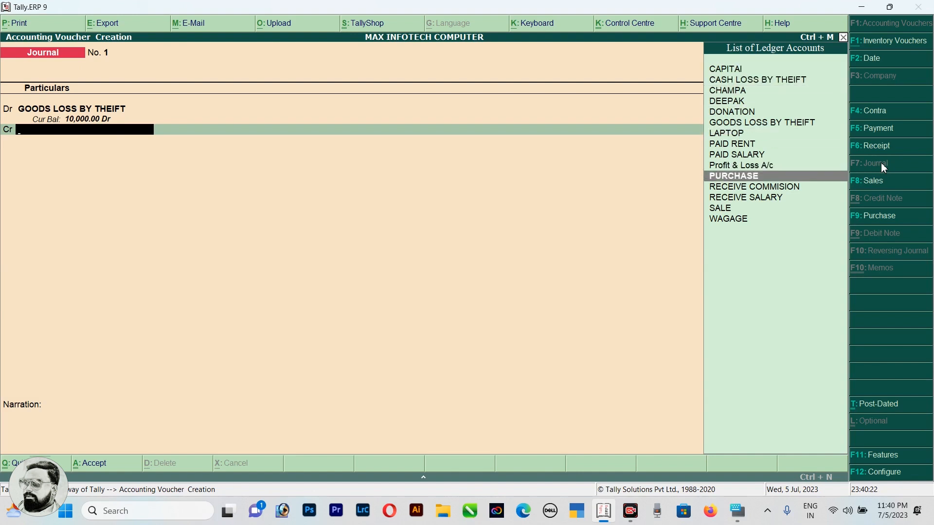
key("Return")
key("Escape")
key("Return")
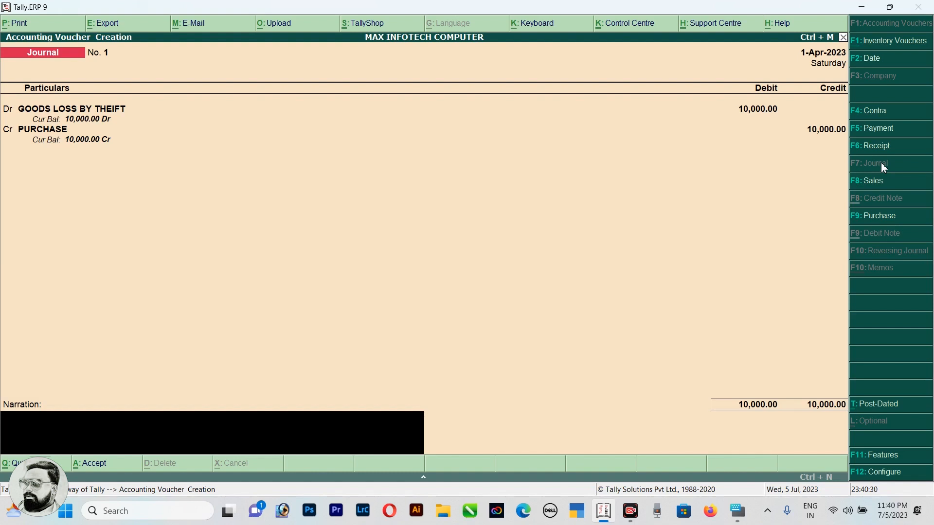
key("Return")
key("Return")
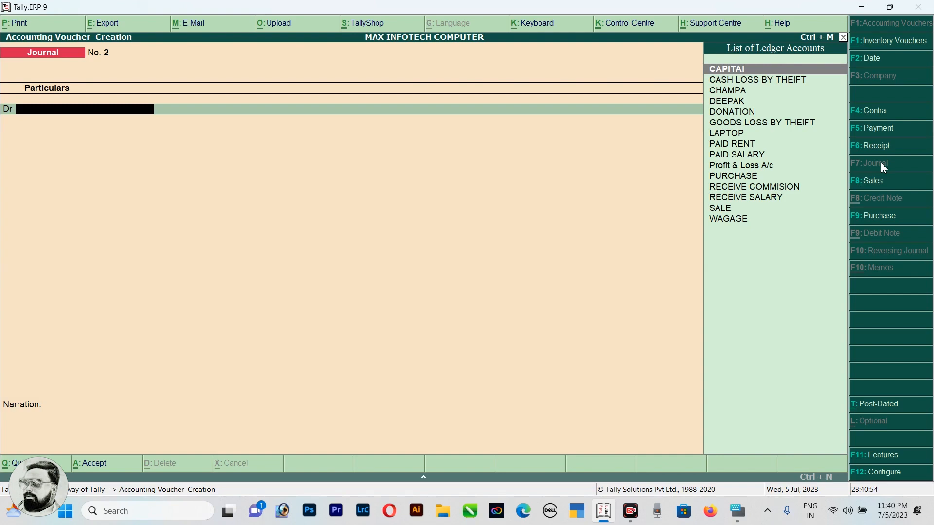
- Set "Allow cash accounts in journal vouchers" to Yes in the journal configuration and keep the other options at their defaults
key("F12")
key("Return")
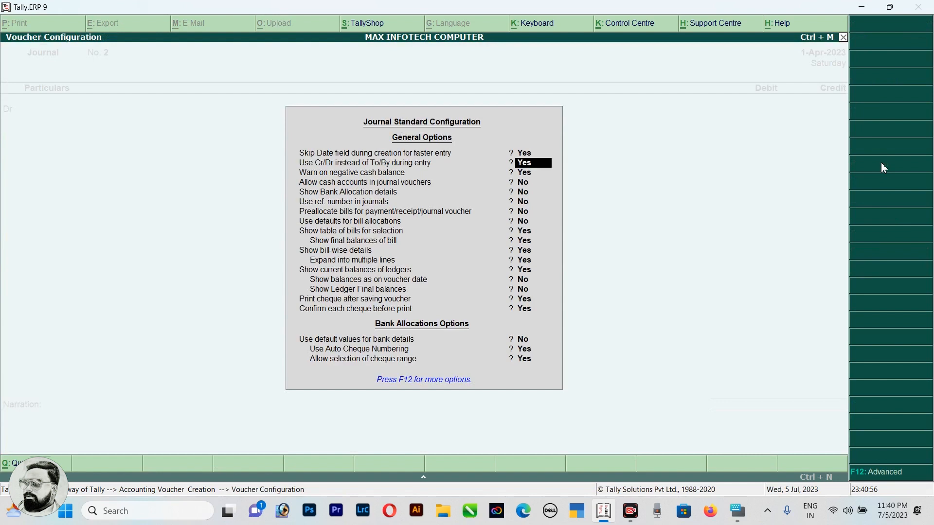
key("Return")
key("Return")
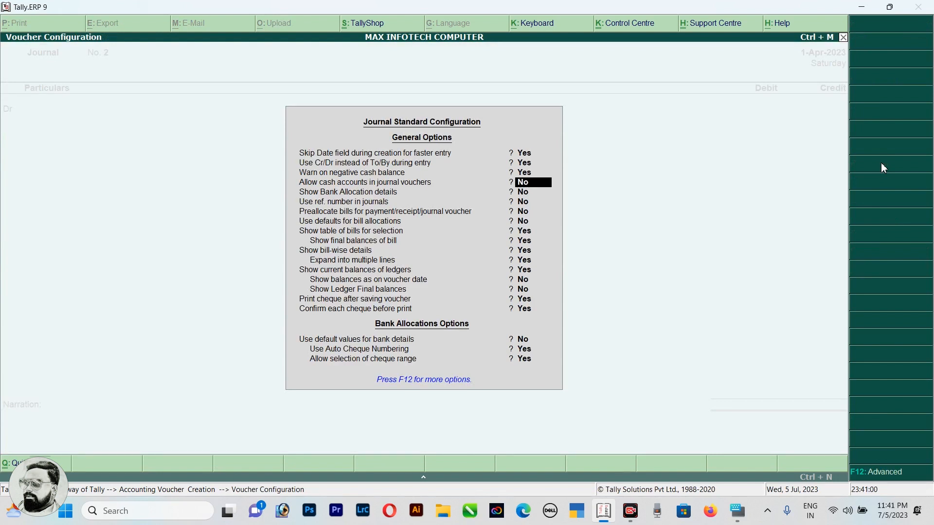
type("y")
key("Return")
key("Return")
key("Return")
key("Return")
key("Return")
key("Return")
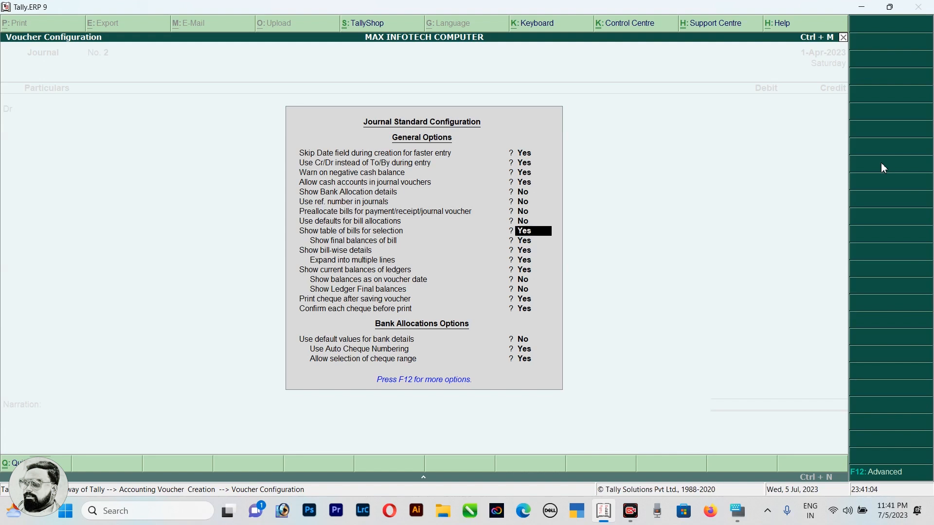
key("Return")
key("Return")
key("Return")
key("Return")
key("Return")
key("Return")
key("Return")
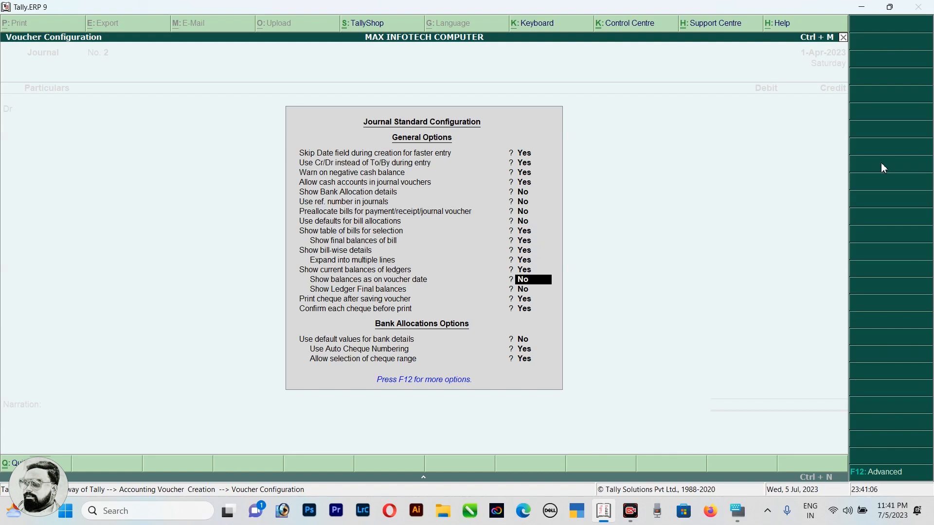
key("Return")
key("Return")
key("Return")
key("Return")
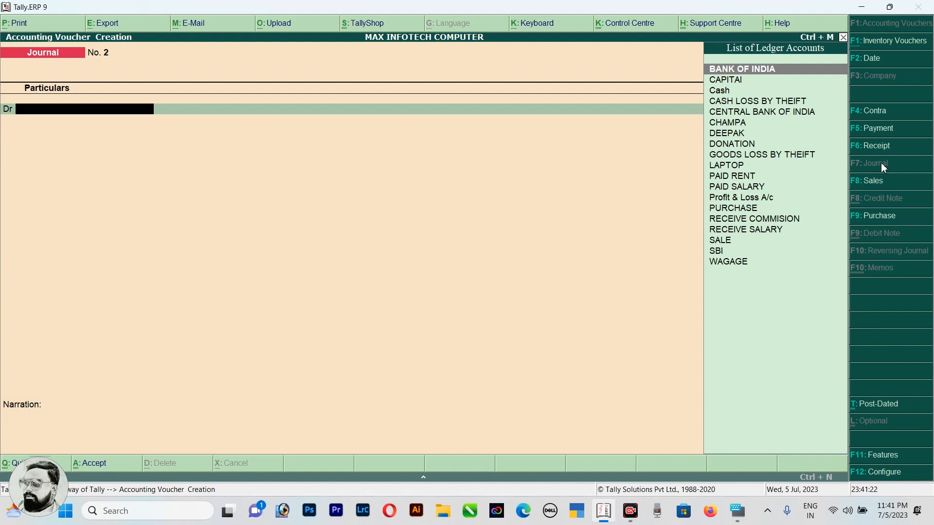
- Debit the PAID RENT ledger with 5000 in journal voucher No. 2
key("Down")
key("Down")
key("Down")
key("Down")
key("Down")
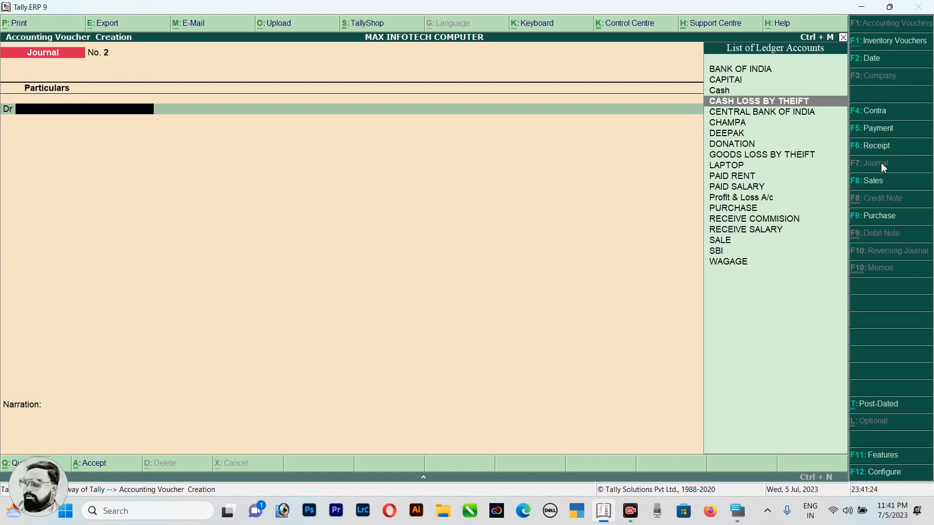
key("Down")
key("Down")
key("Down")
key("Down")
key("Down")
key("Return")
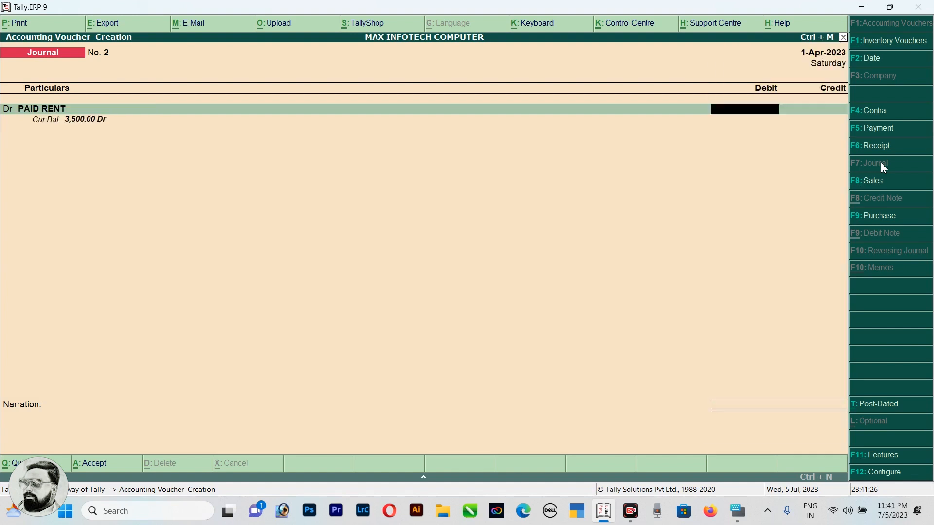
type("5000")
key("Return")
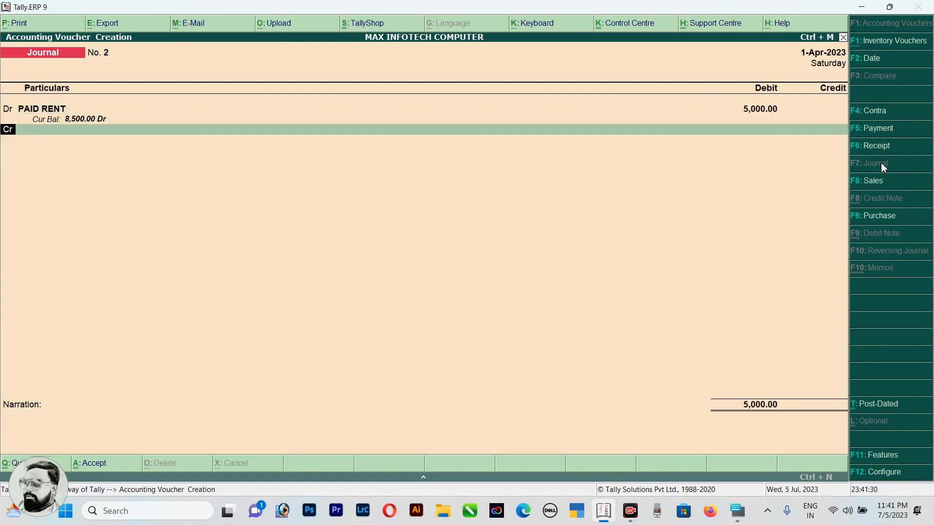
- Credit the Cash ledger with 5,000.00 and save journal voucher No. 2 with a blank narration
key("Return")
key("Down")
key("Down")
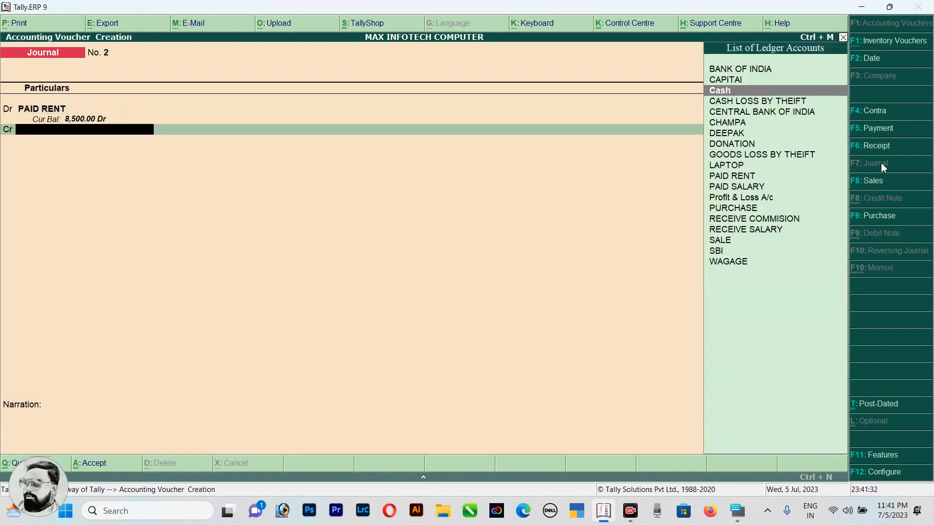
key("Return")
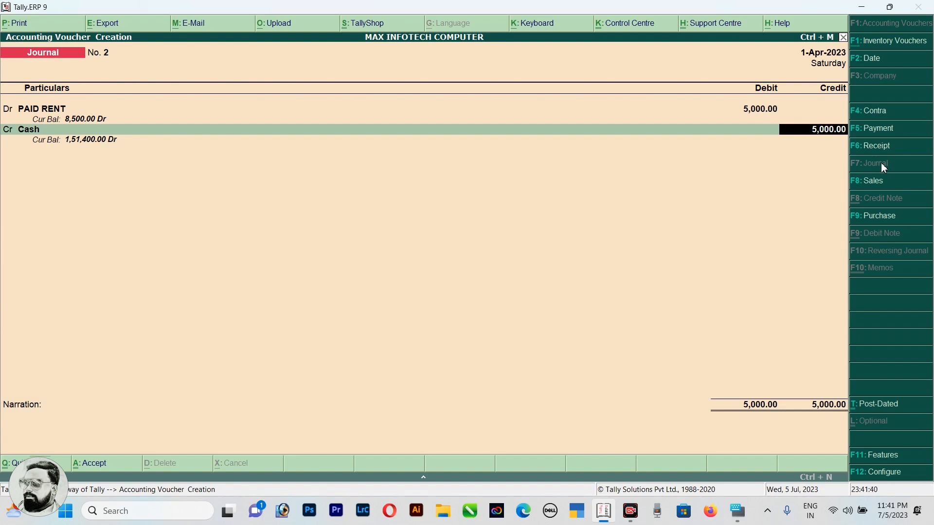
key("Return")
key("Return")
key("Return")
key("Return")
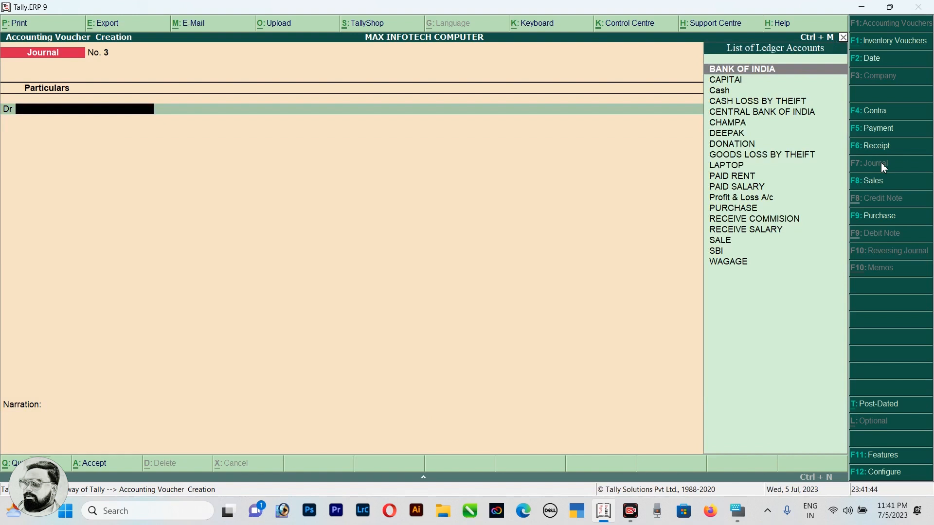
- Debit the Cash ledger with 8000 in journal voucher No. 3
key("Down")
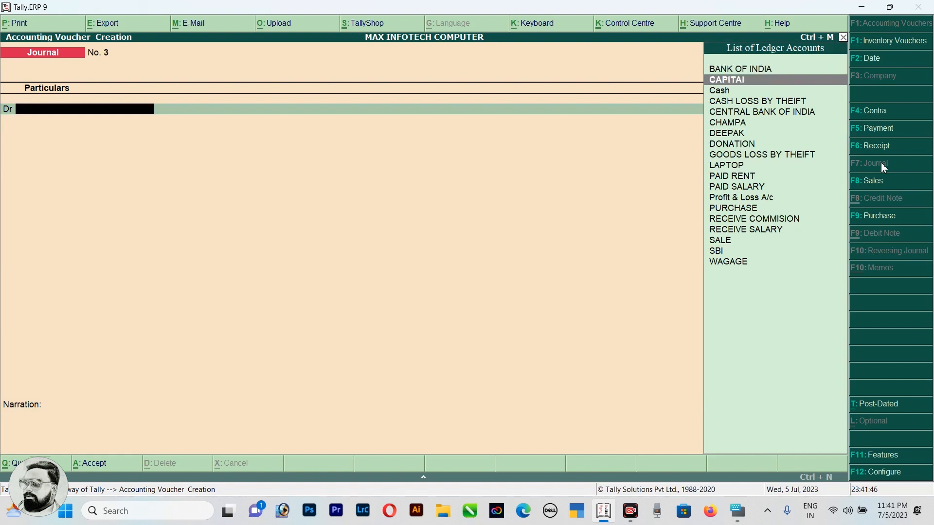
key("Down")
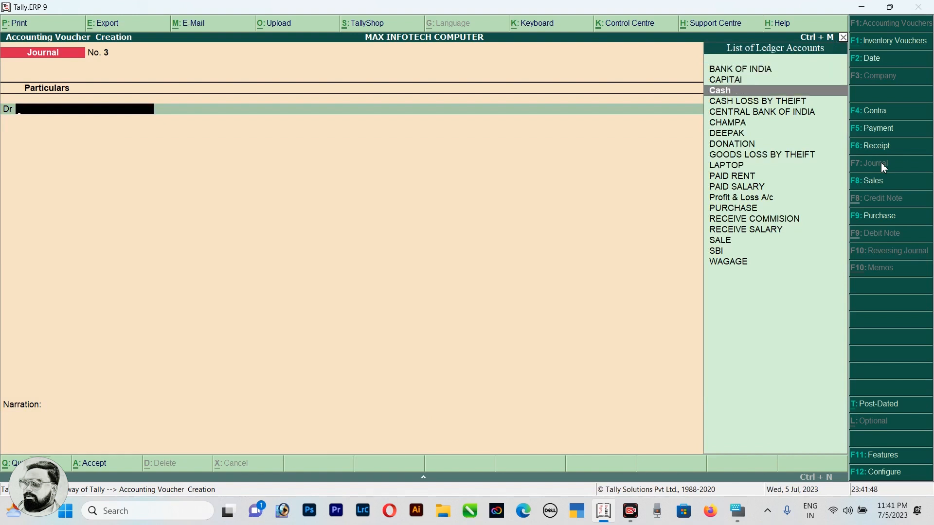
key("Return")
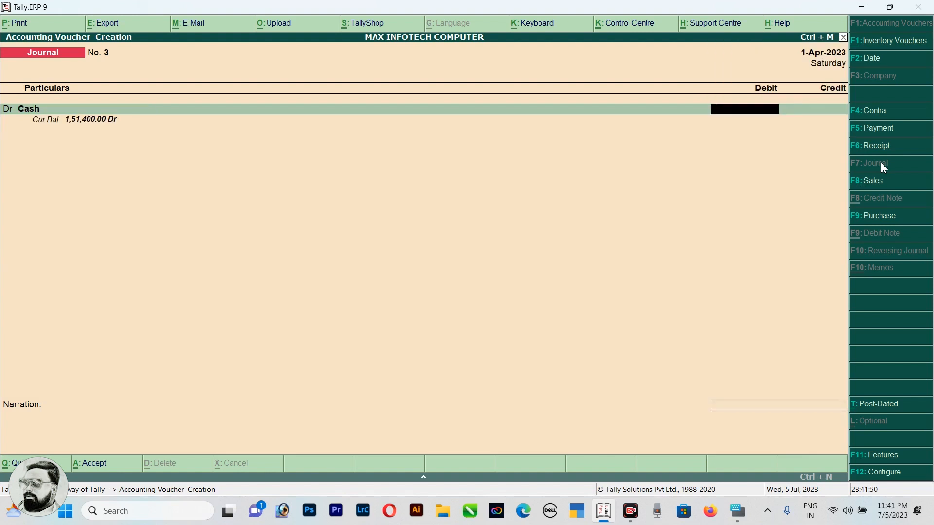
type("80000")
key("BackSpace")
key("Return")
- Credit the RECEIVE SALARY ledger with the balancing amount and save journal voucher No. 3 with a blank narration
key("Down")
key("Down")
key("Down")
key("Down")
key("Down")
key("Down")
key("Down")
key("Down")
key("Down")
key("Down")
key("Down")
key("Down")
key("Down")
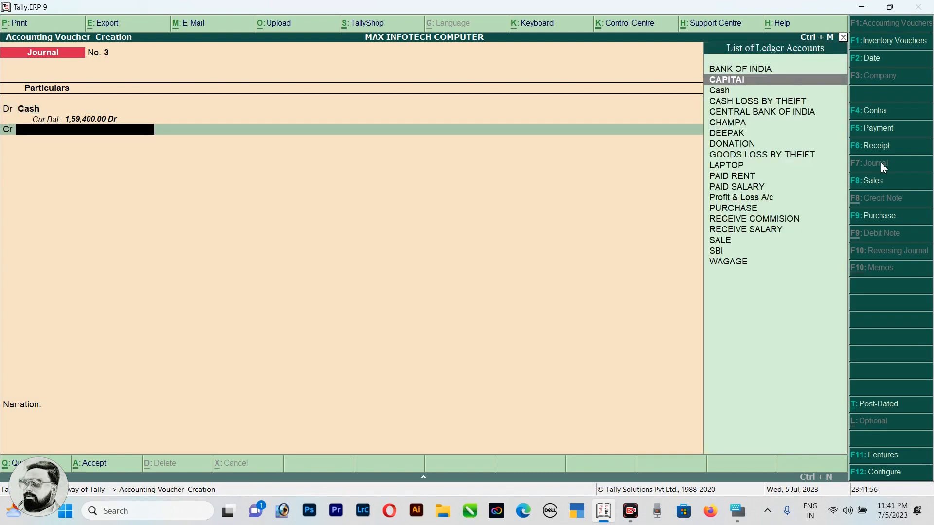
key("Down")
key("Down")
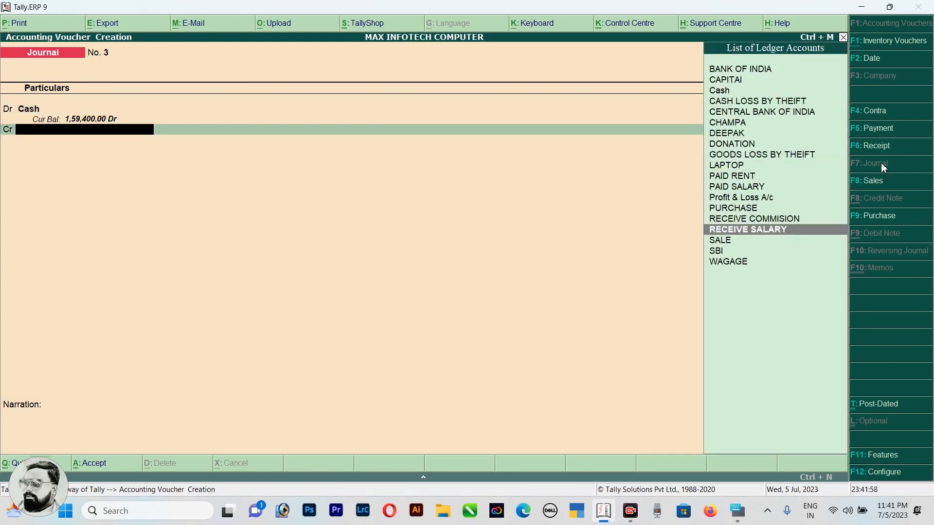
key("Return")
key("Return")
key("Return")
key("Return")
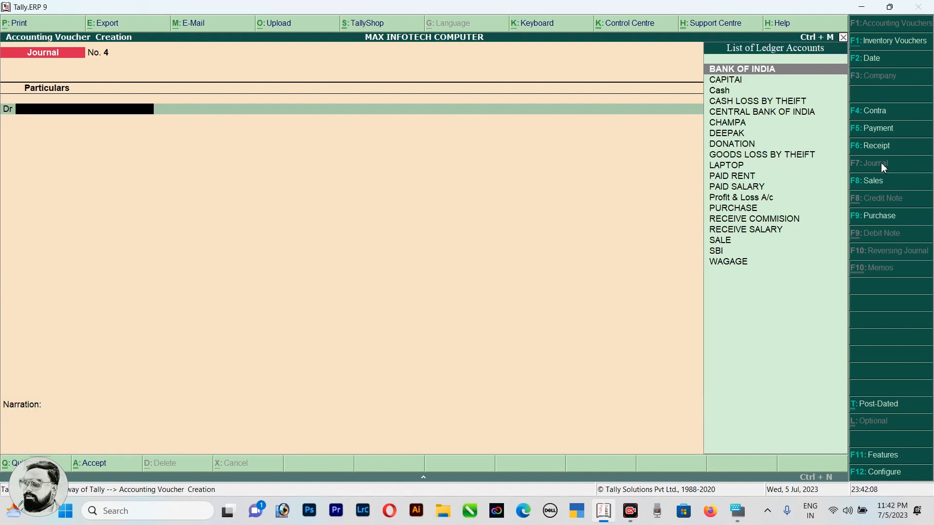
- Debit the BANK OF INDIA ledger with 5000 in journal voucher No. 4, leaving the bank details at their defaults
key("Return")
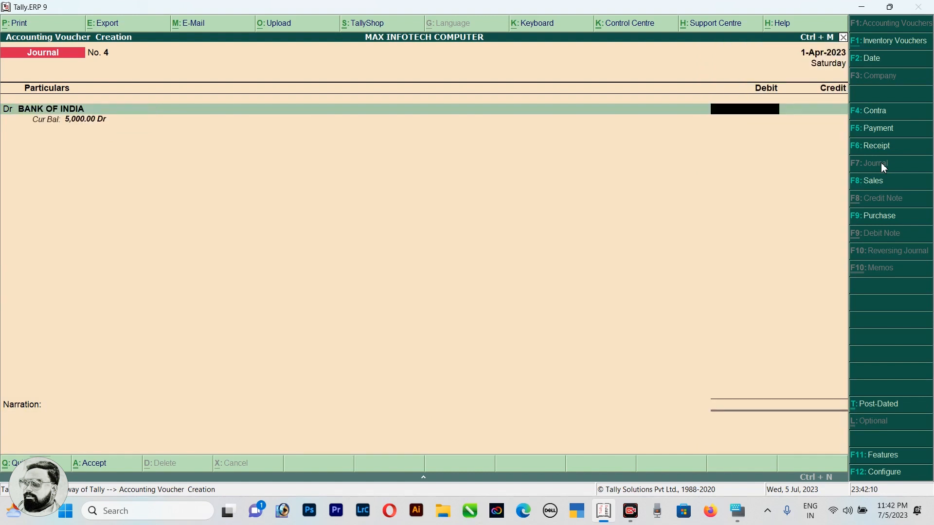
type("5000")
key("Return")
key("Return")
key("Return")
key("Return")
key("Return")
key("Return")
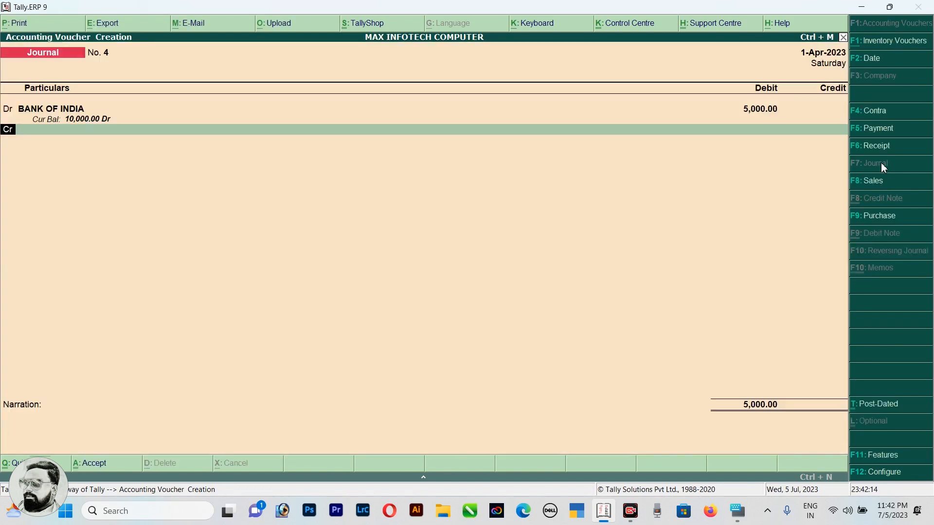
- Credit the Cash ledger with the balancing 5,000.00 and save journal voucher No. 4 with a blank narration
key("Down")
key("Down")
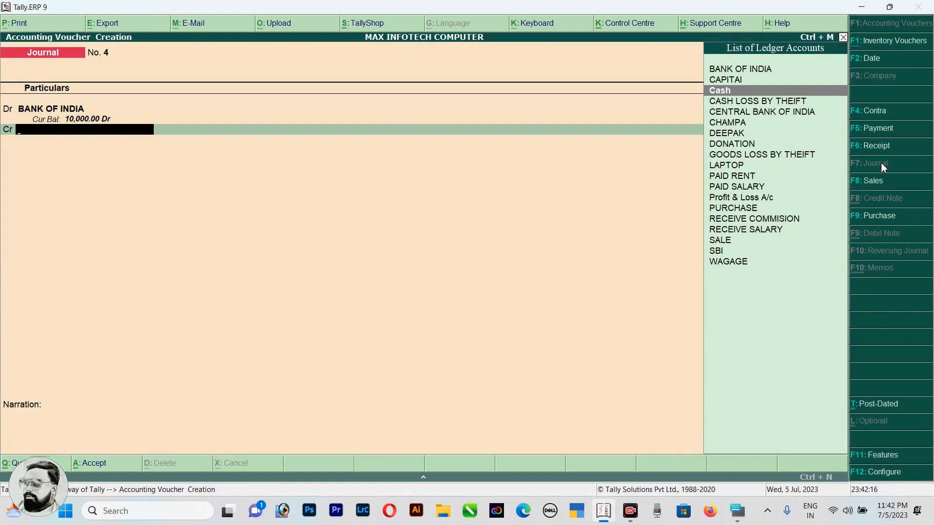
key("Return")
key("Return")
key("Return")
key("Return")
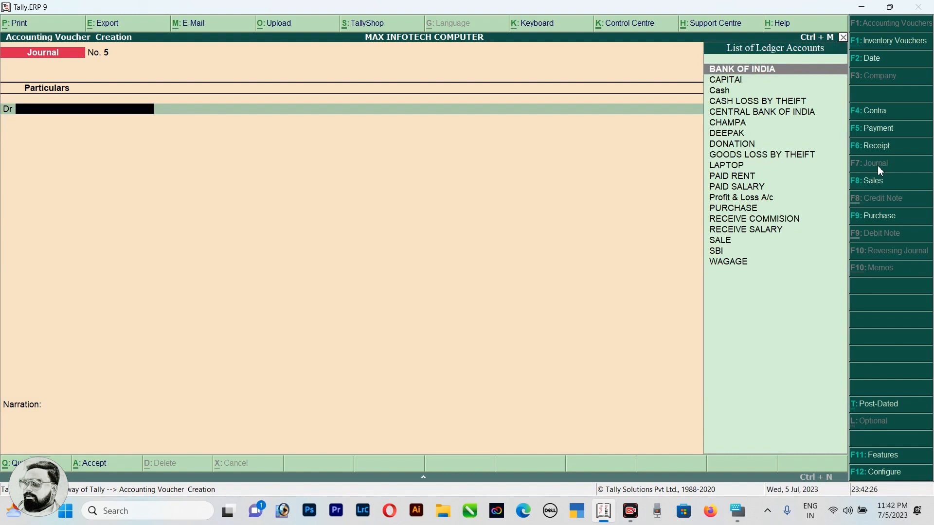
- Start sales voucher No. 1 and switch it from item invoice to voucher entry mode, leaving the reference number blank
left_click(886, 186)
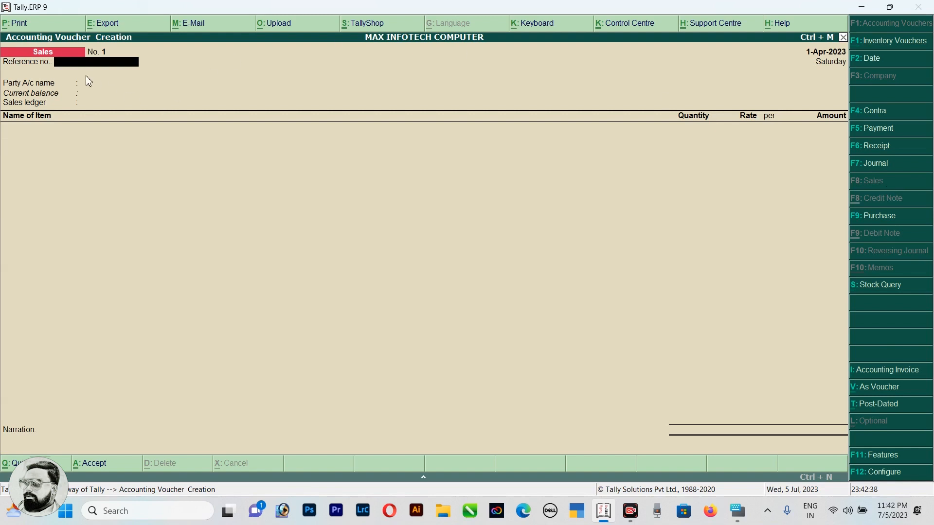
key("Return")
key("Return")
key("Return")
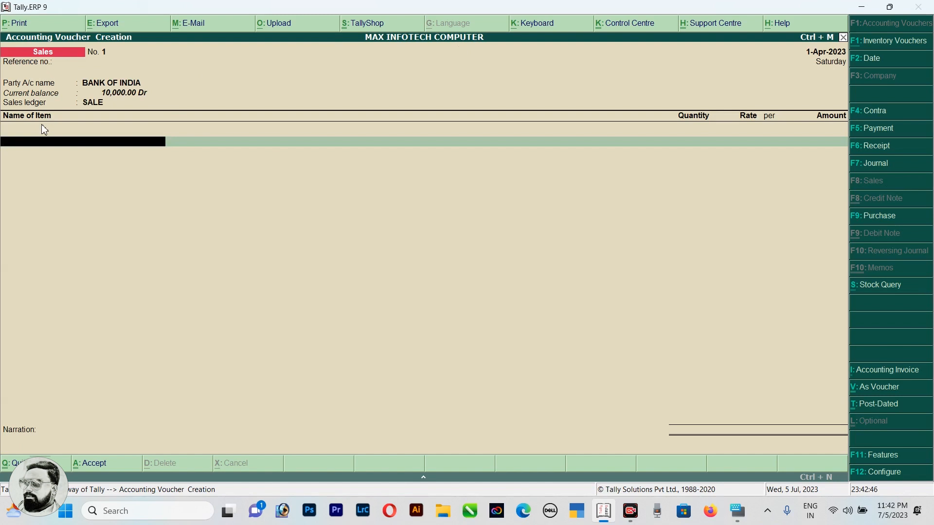
key("ctrl+v")
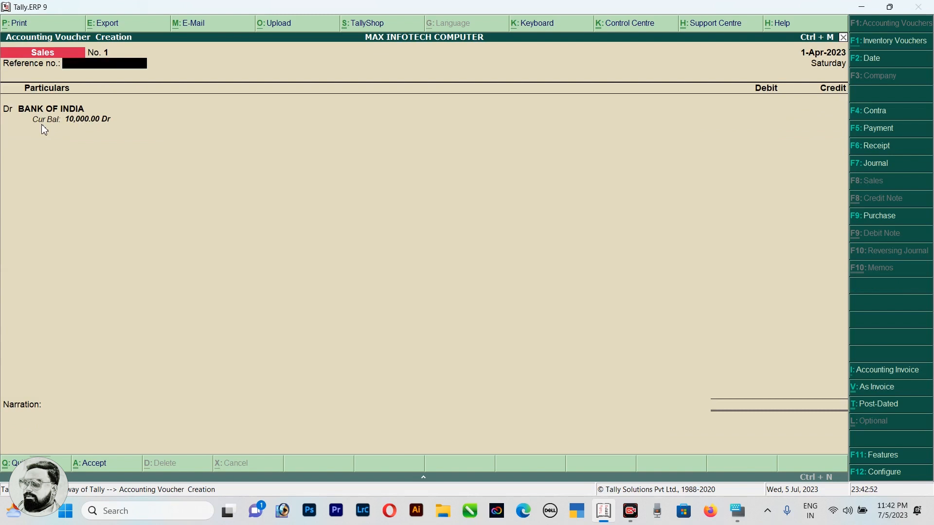
key("Return")
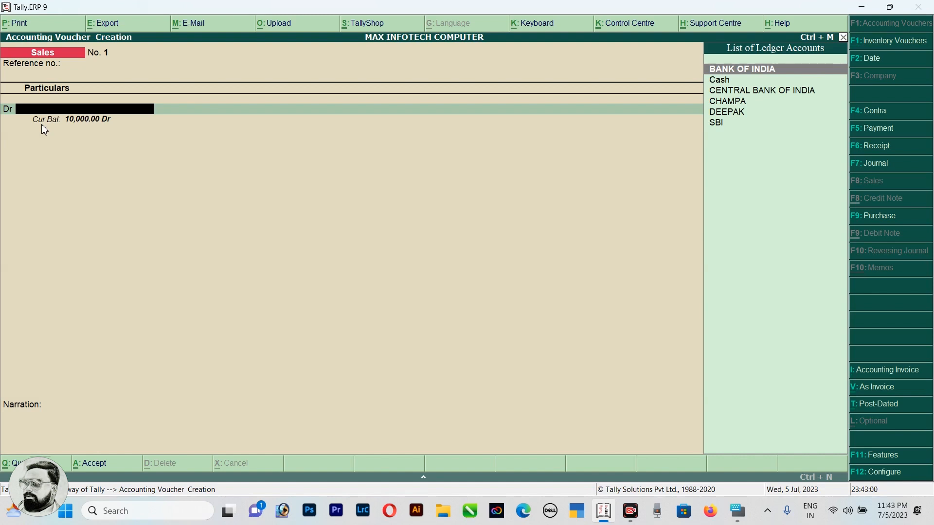
- Debit the Cash ledger with 20000 in sales voucher No. 1, leaving the buyer's details at their defaults
key("Down")
key("Return")
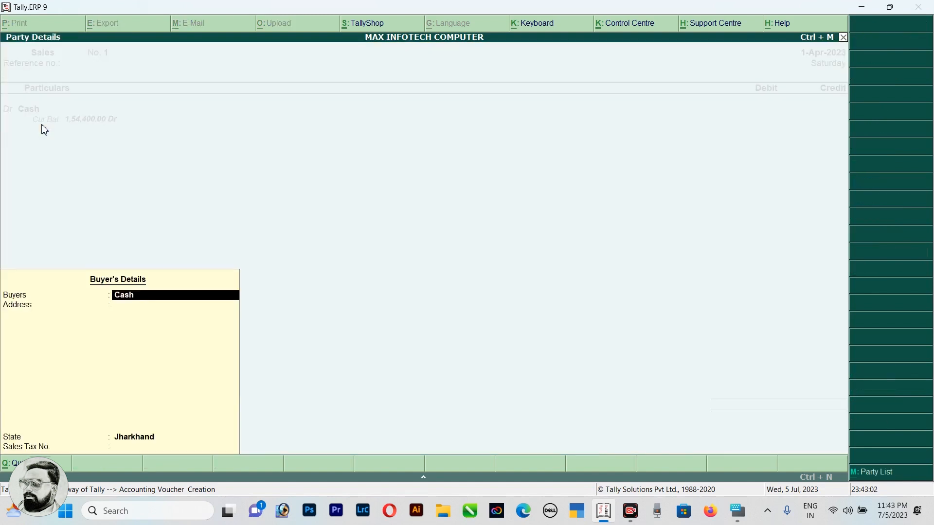
key("Return")
key("Return")
key("Return")
key("Return")
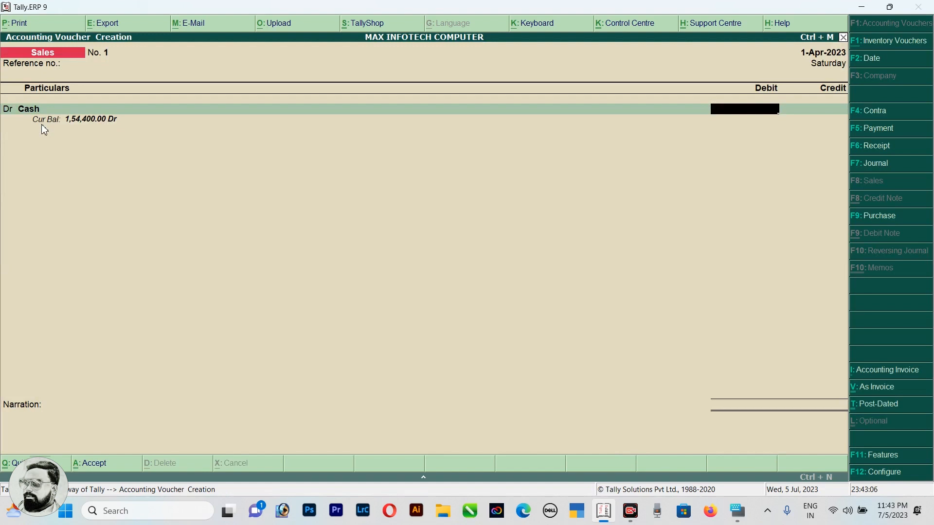
type("20000")
key("Return")
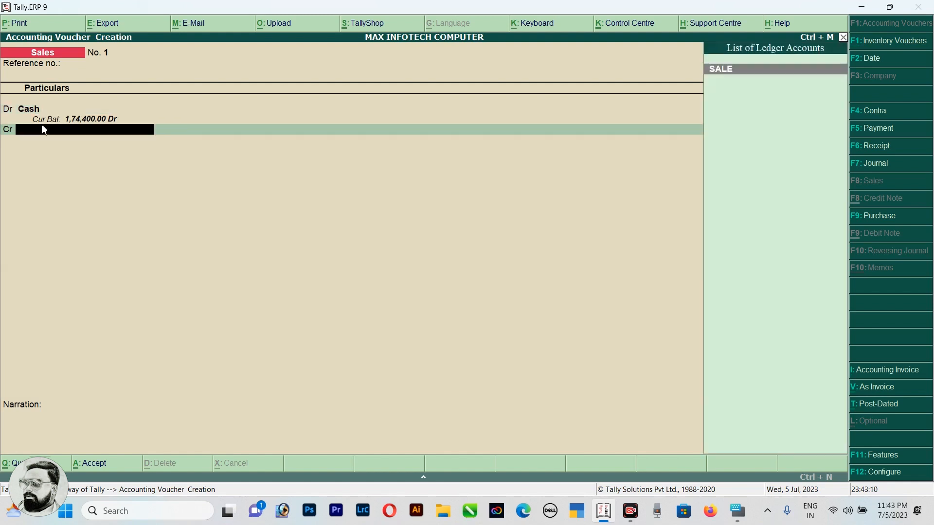
- Credit the SALE ledger with the balancing 20,000.00, skip the inventory allocations and save sales voucher No. 1 with a blank narration
key("Return")
key("Escape")
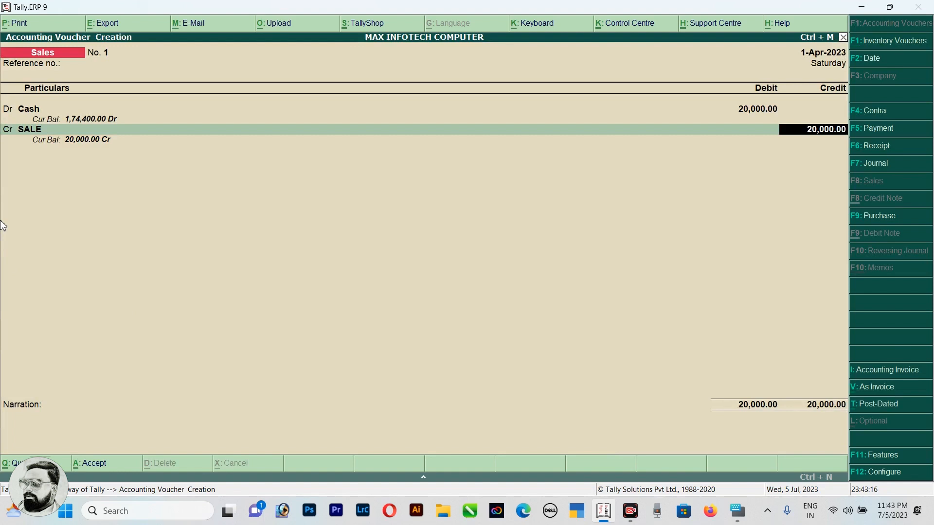
key("Return")
key("Return")
key("Return")
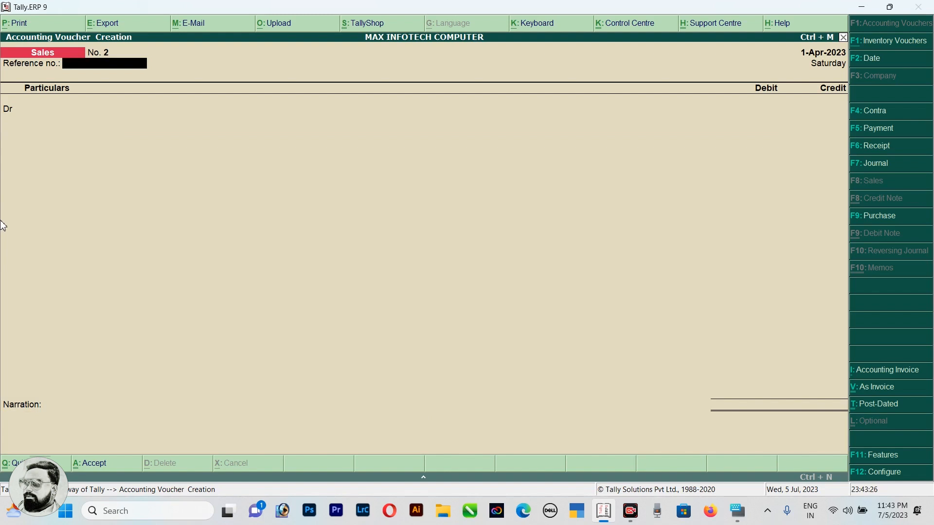
key("Return")
key("Return")
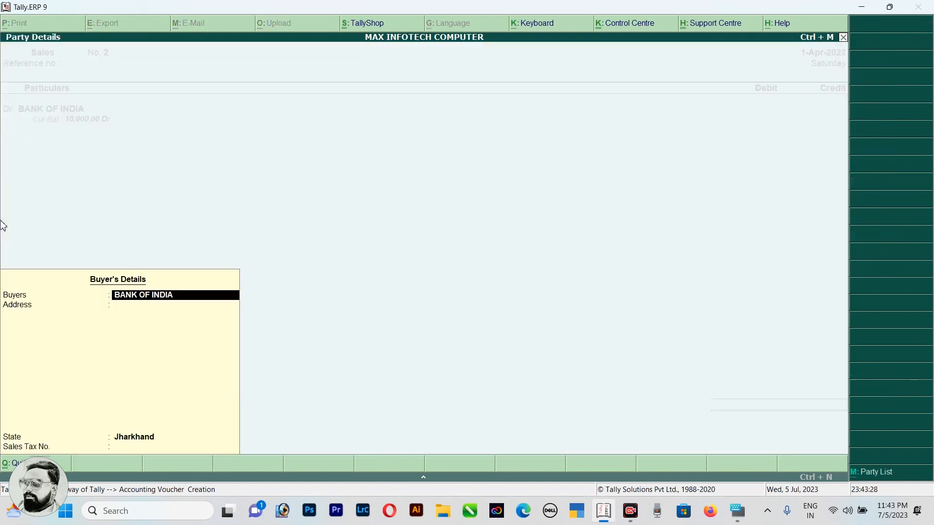
key("Return")
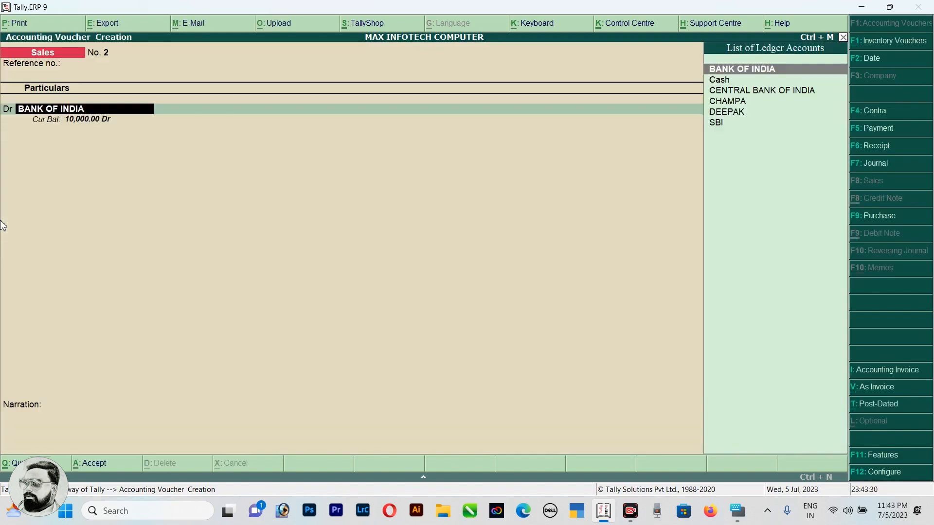
key("Right")
key("BackSpace")
key("BackSpace")
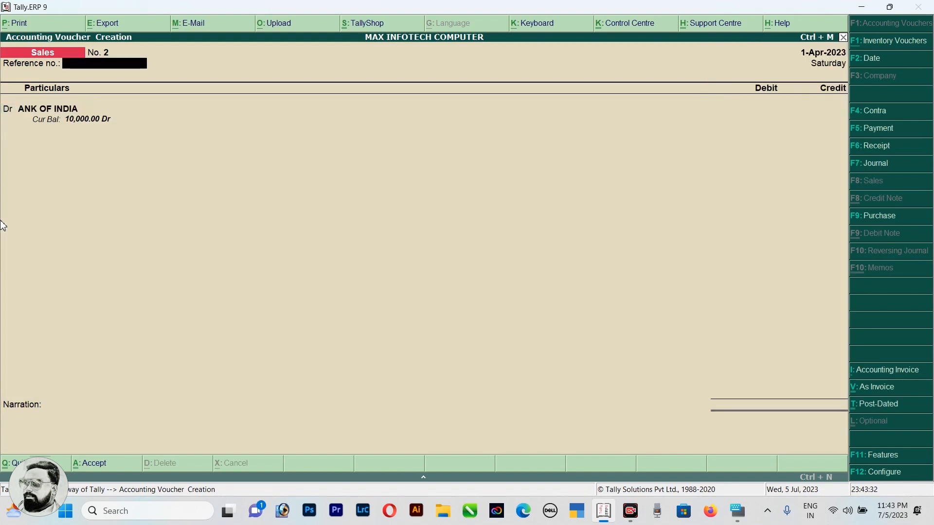
- Debit the second of the two personal party ledgers with 50000 in sales voucher No. 2, keeping the default buyer's details
key("Return")
key("Down")
key("Down")
key("Down")
key("Down")
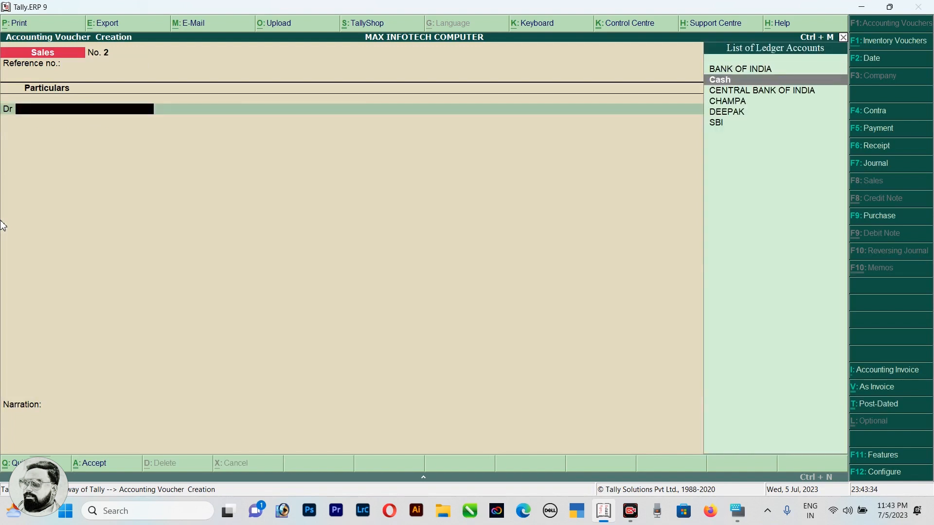
key("Return")
key("Return")
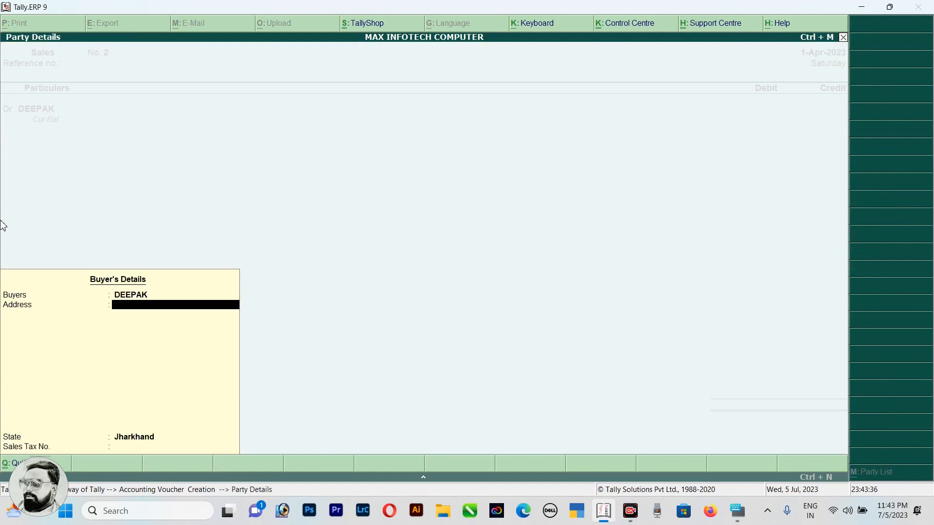
key("Return")
key("Return")
key("Return")
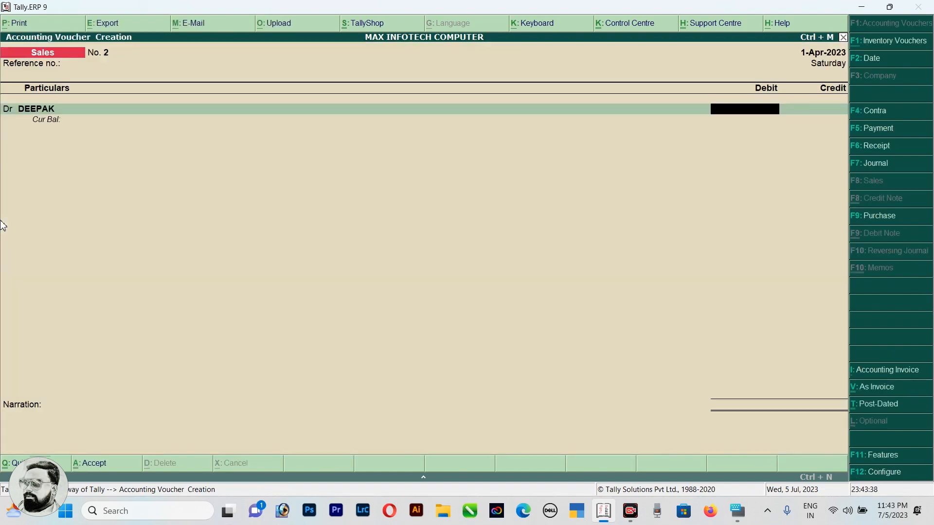
type("50000")
key("Return")
- Credit the SALE ledger with the balancing 50,000.00 without inventory allocations and save sales voucher No. 2 with a blank narration
key("Return")
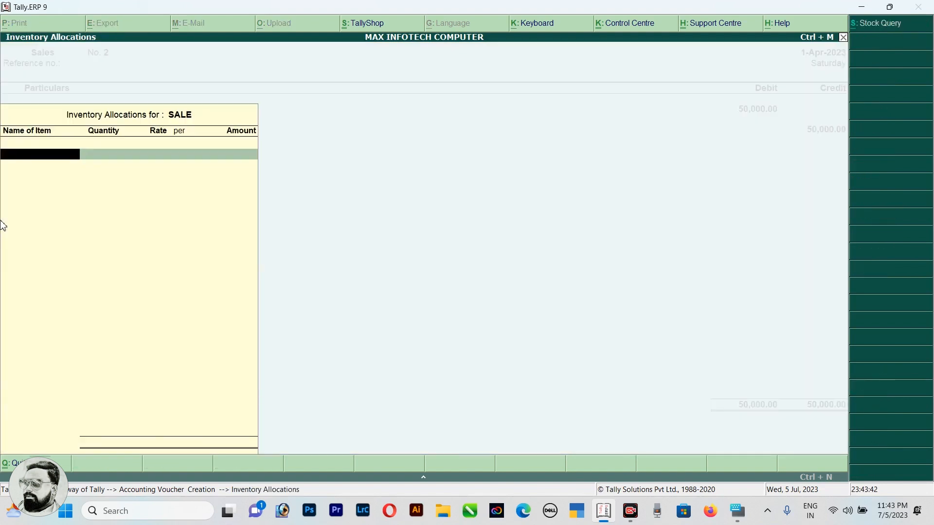
key("Return")
key("Return")
key("Return")
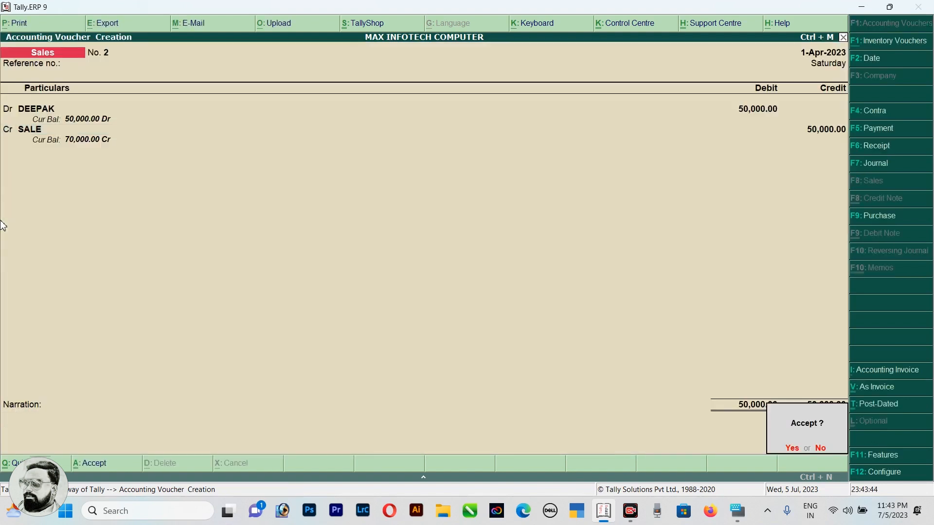
key("Return")
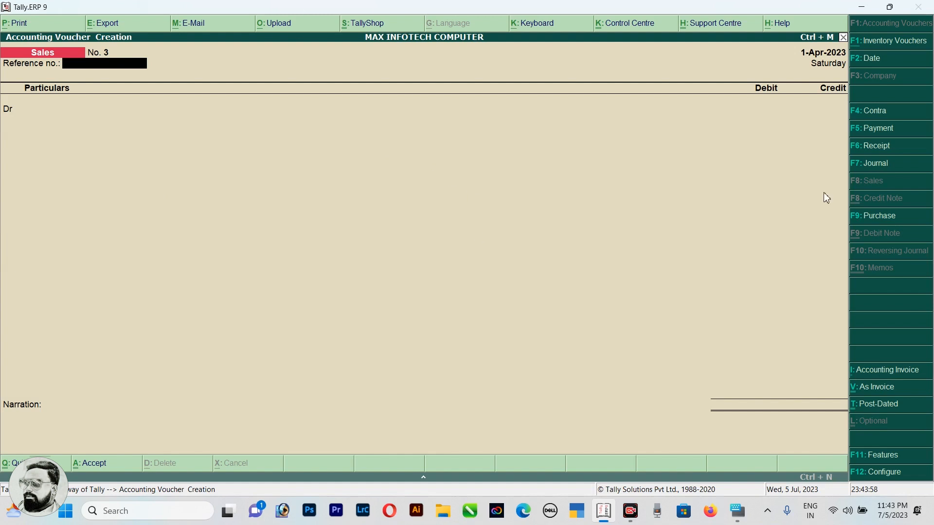
- Start purchase voucher No. 1 in voucher entry mode, leaving the supplier invoice number and date blank
left_click(883, 221)
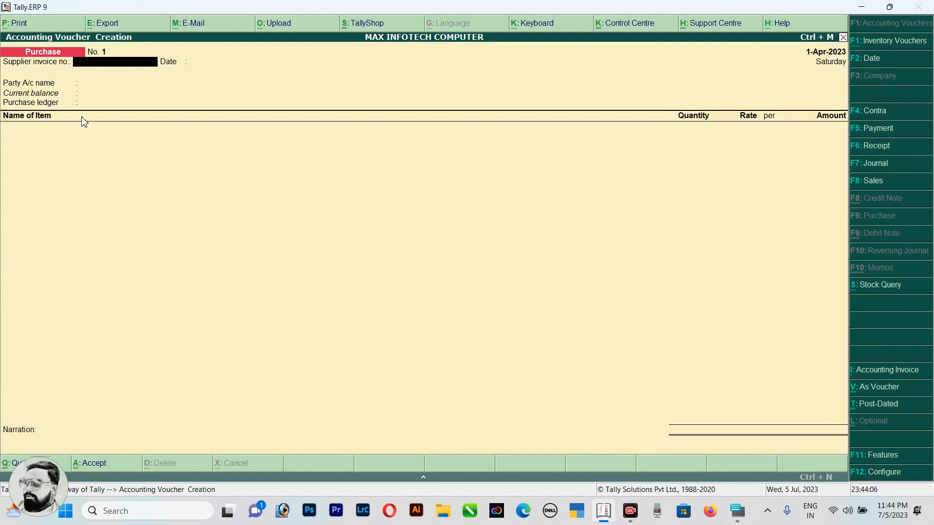
key("ctrl+v")
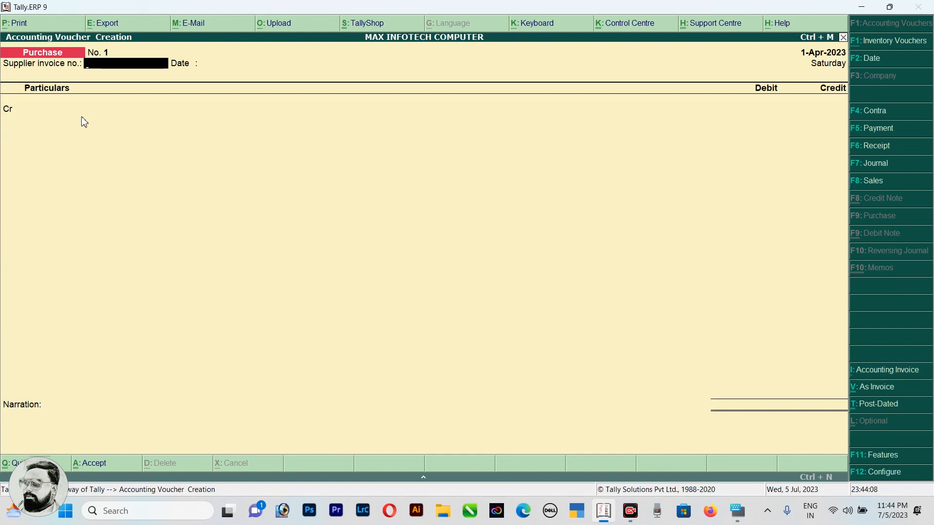
key("Return")
key("Return")
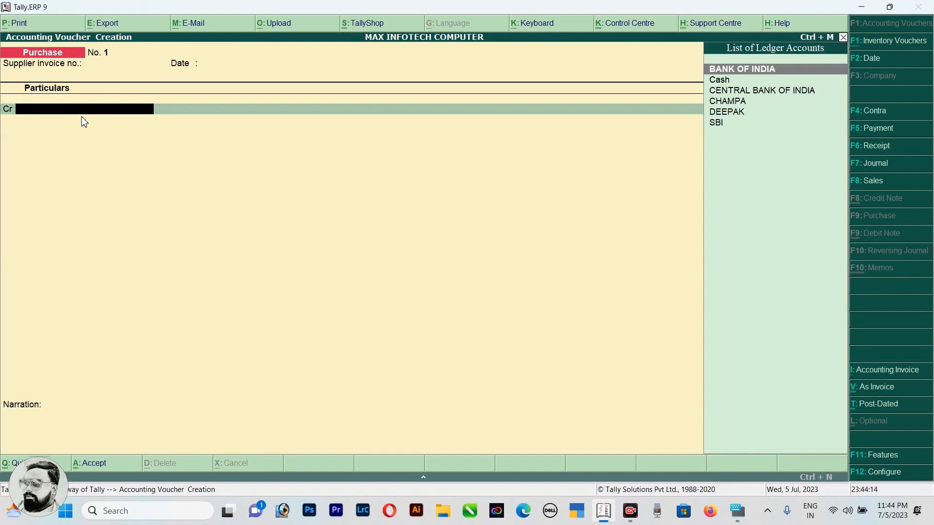
- Credit the Cash ledger with 10000 in purchase voucher No. 1, accepting the default supplier's details
key("Down")
key("Return")
key("ctrl+a")
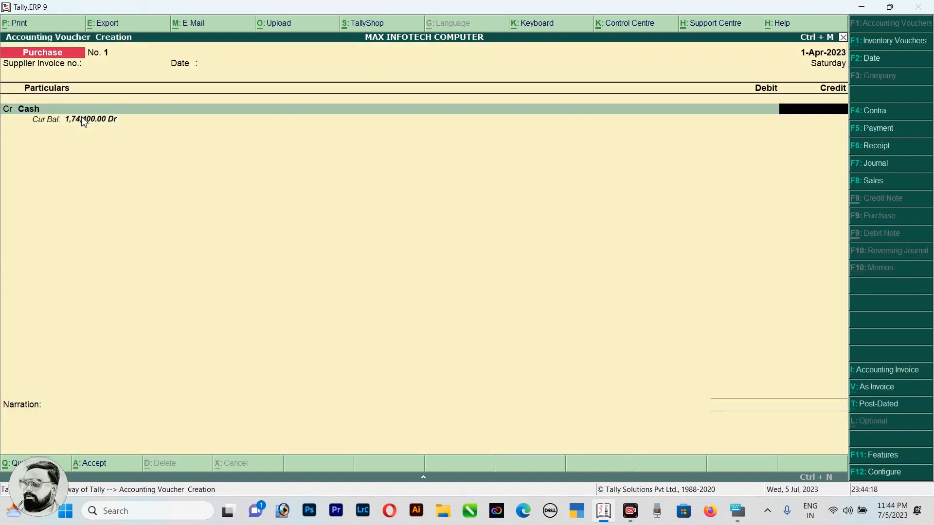
type("10000")
key("Return")
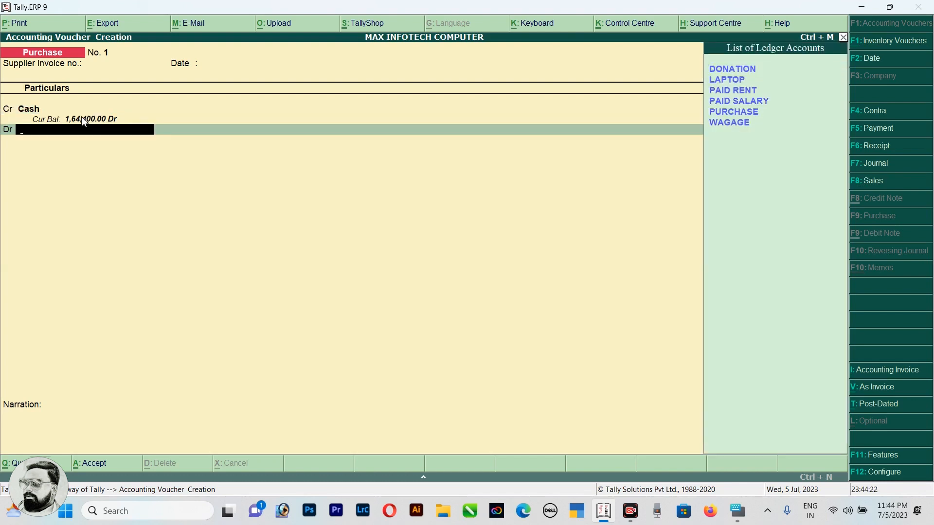
- Debit the PURCHASE ledger with the balancing 10,000.00, skip the inventory allocations and save purchase voucher No. 1 with a blank narration
key("Down")
key("Down")
key("Down")
key("Down")
key("Down")
key("Return")
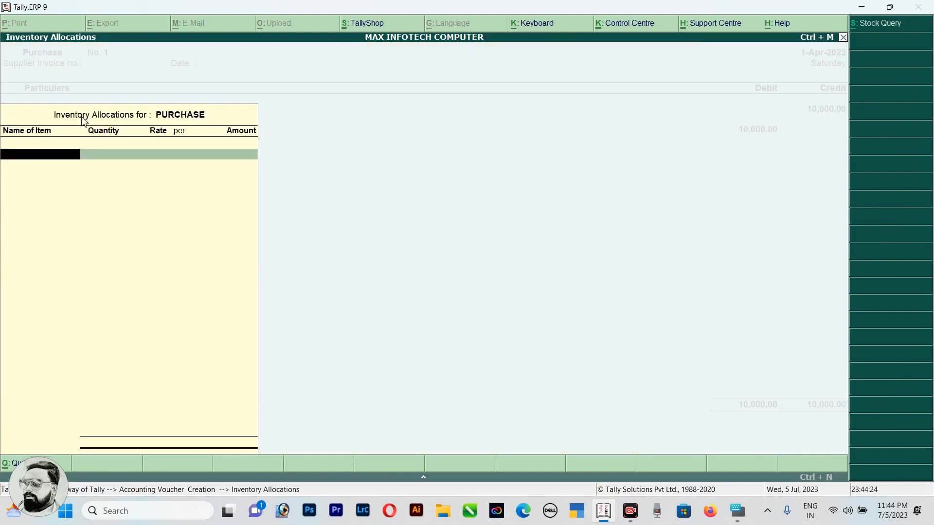
key("Escape")
key("Return")
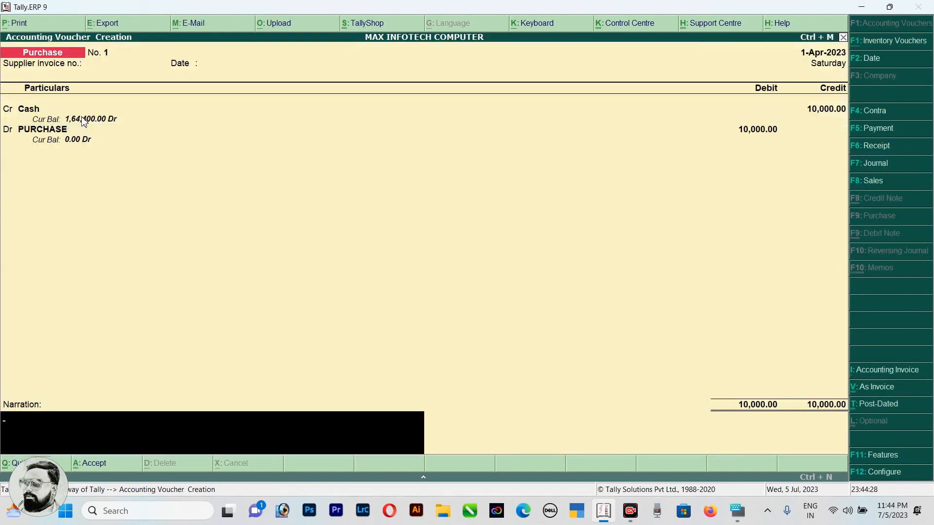
key("Return")
key("Return")
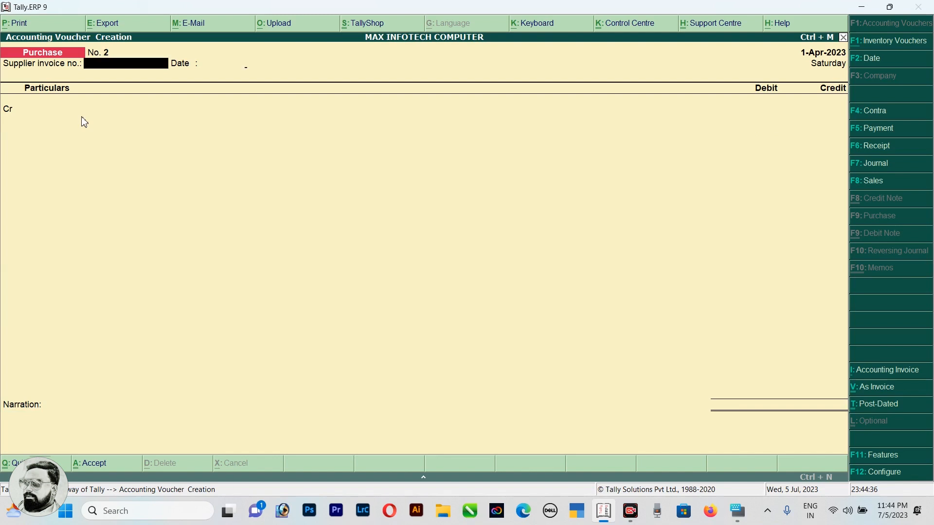
- Credit the first of the two personal party ledgers with 10000 in purchase voucher No. 2, keeping the default supplier's details
key("Return")
key("Return")
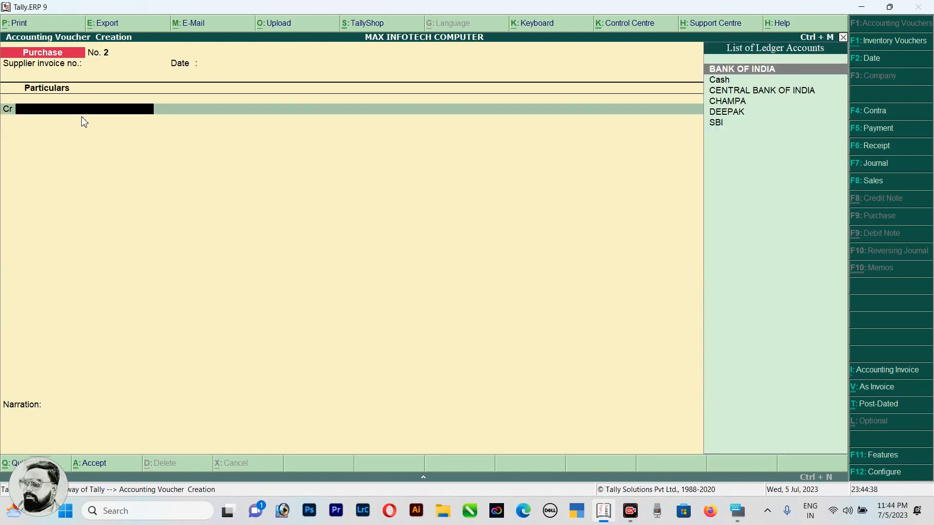
key("Down")
key("Down")
key("Down")
key("Return")
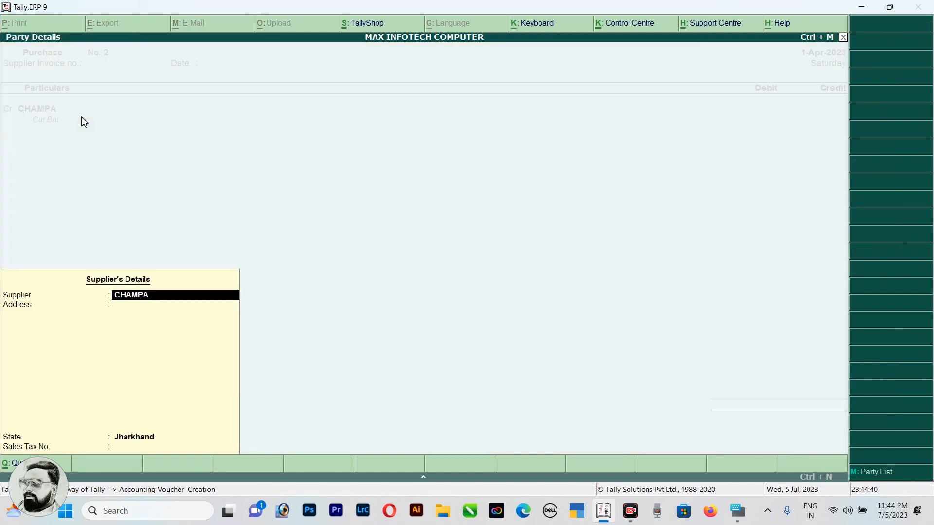
key("Return")
key("Return")
key("Return")
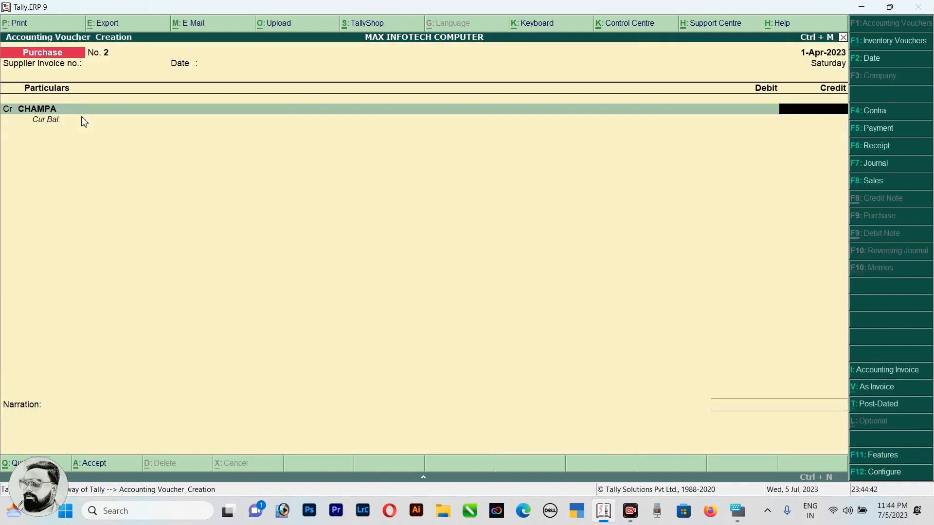
type("10000")
key("Return")
key("Return")
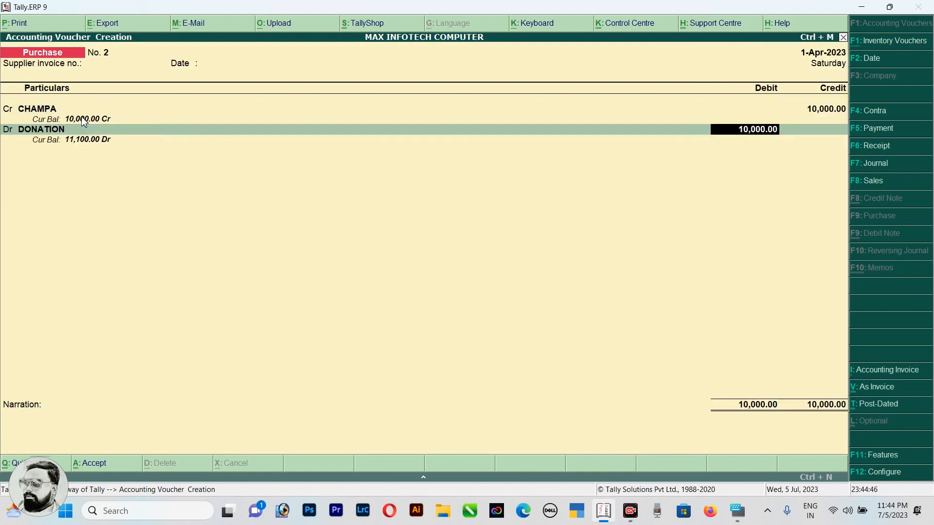
key("BackSpace")
key("BackSpace")
- Debit the PURCHASE ledger with the balancing 10,000.00 and save purchase voucher No. 2 with a blank narration
key("Down")
key("Down")
key("Down")
key("Down")
key("Down")
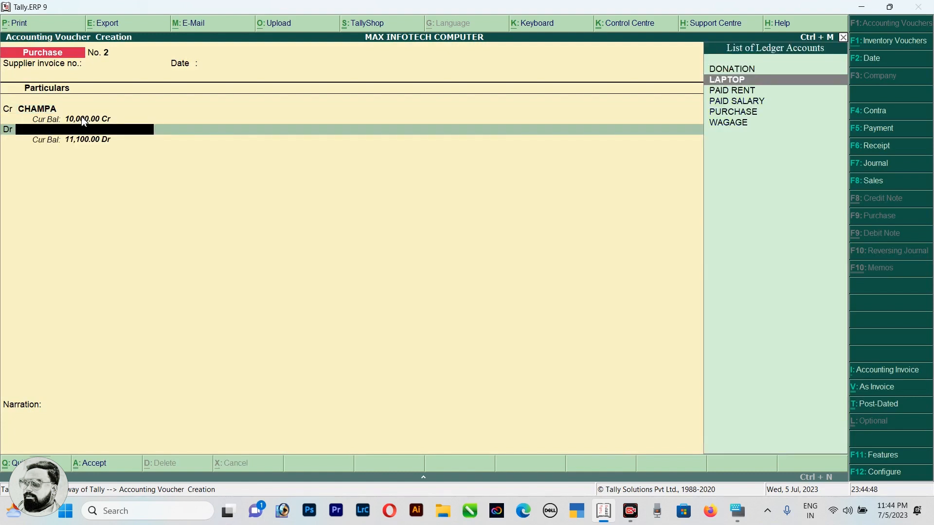
key("Return")
key("ctrl+a")
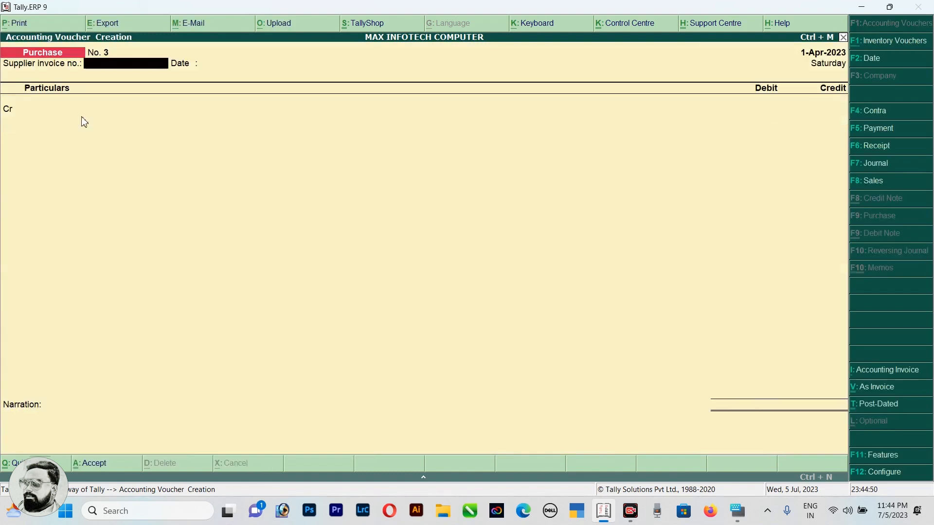